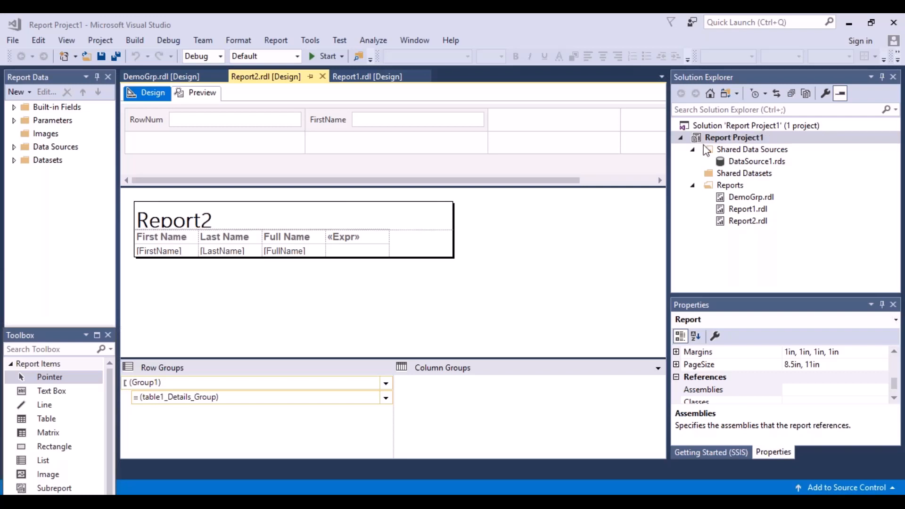
# Step: Start a new shared data source in Report Project1 and name it AdventureWorksDW
pyautogui.click(738, 151)
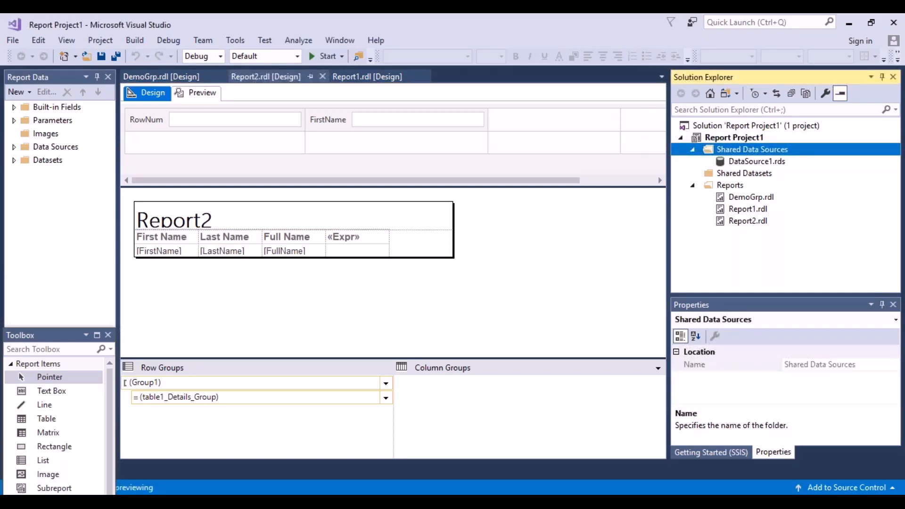
pyautogui.rightClick(738, 150)
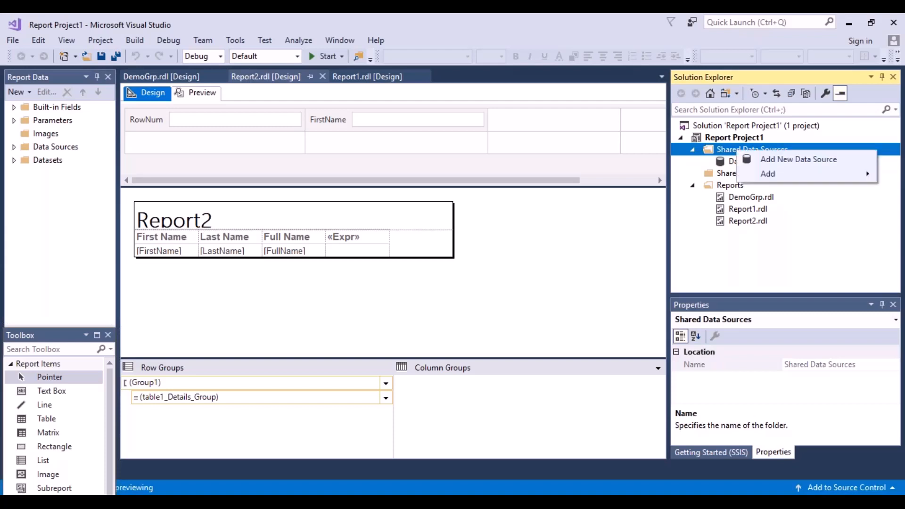
pyautogui.click(779, 161)
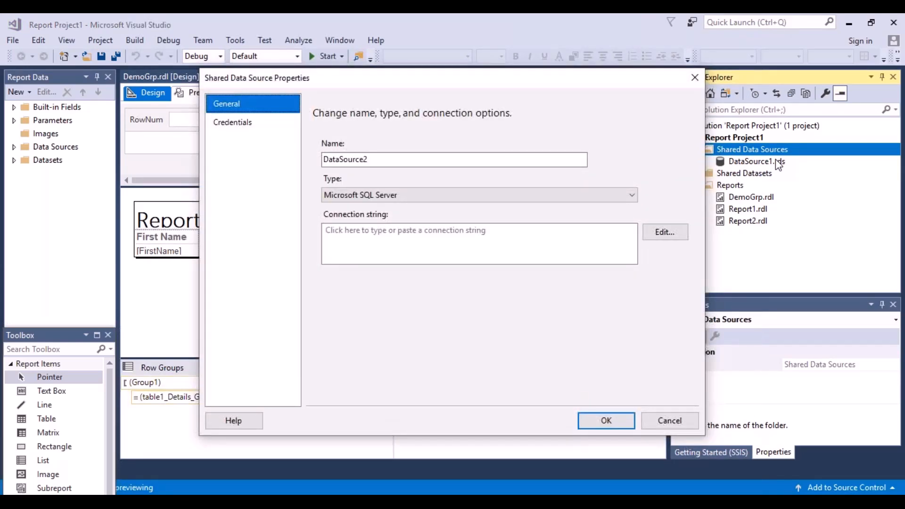
pyautogui.moveTo(402, 160); pyautogui.dragTo(320, 159)
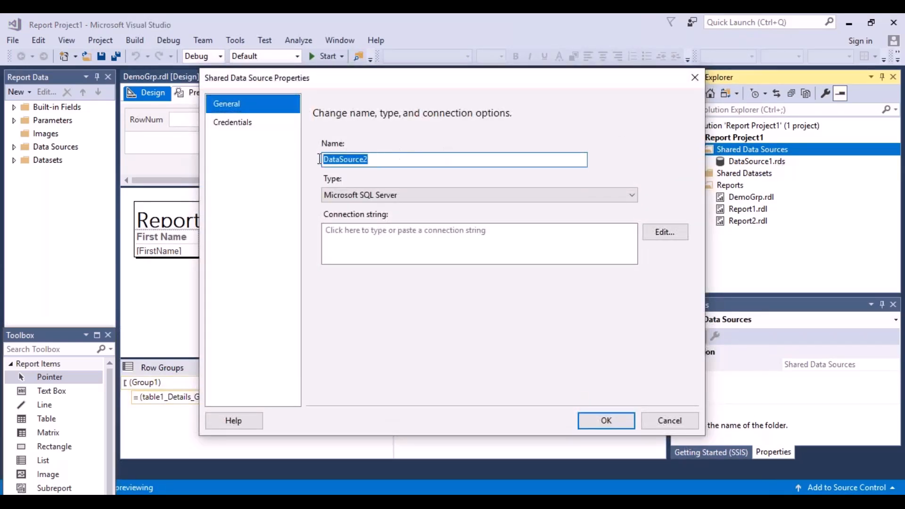
pyautogui.write('Ad')
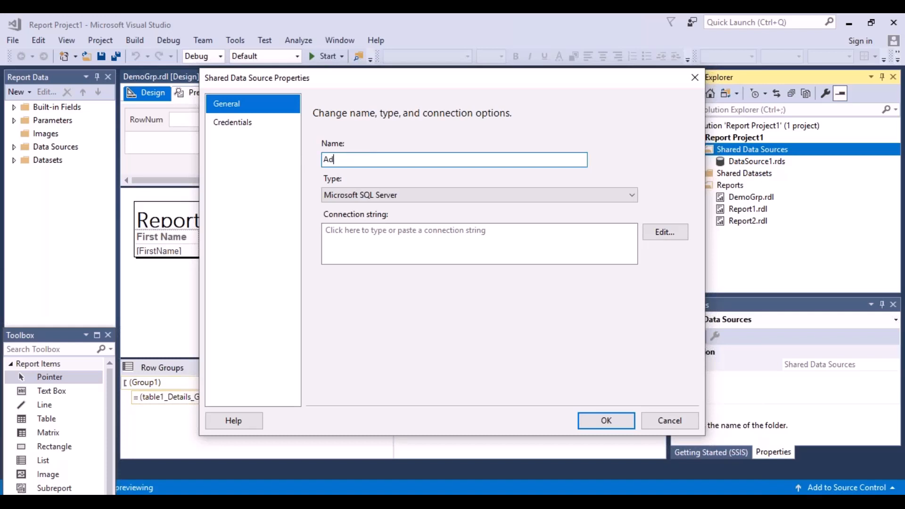
pyautogui.write('ventureWorksDW')
# Step: Configure the data source connection to server "." and the AdventureWorksDW database
pyautogui.click(664, 233)
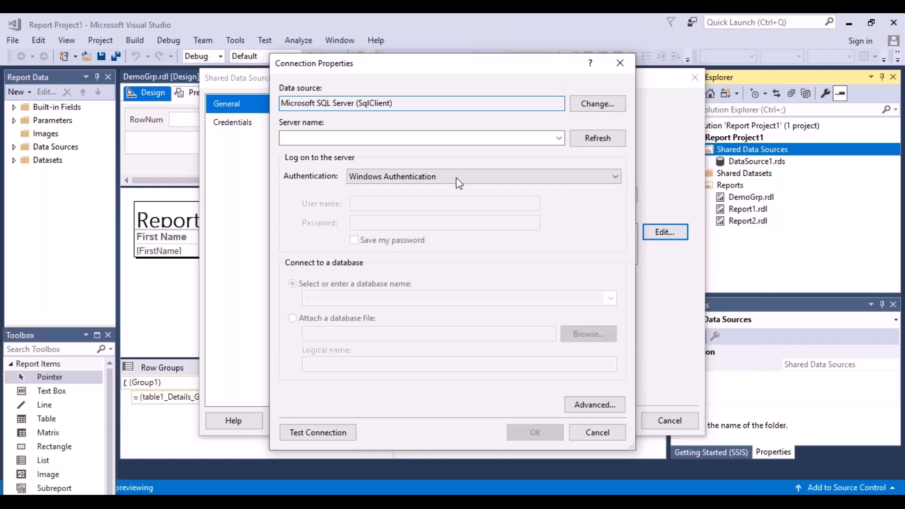
pyautogui.click(394, 139)
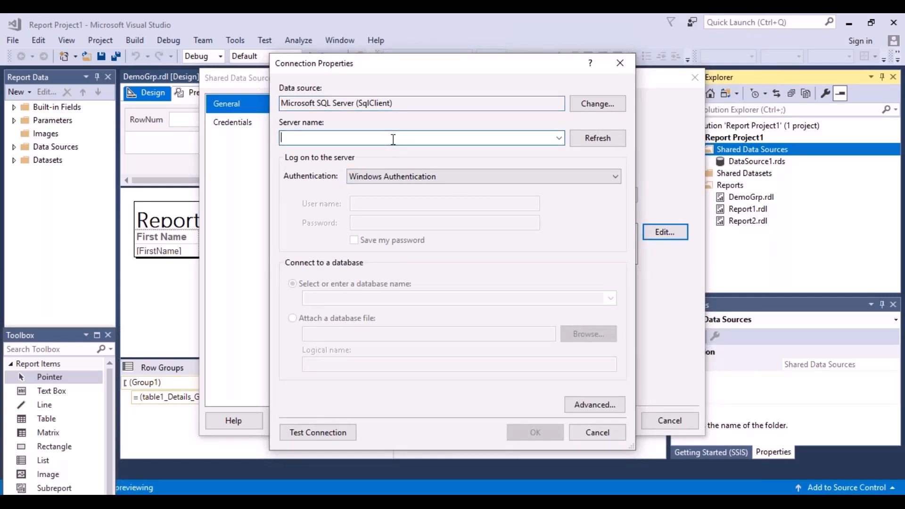
pyautogui.write('.')
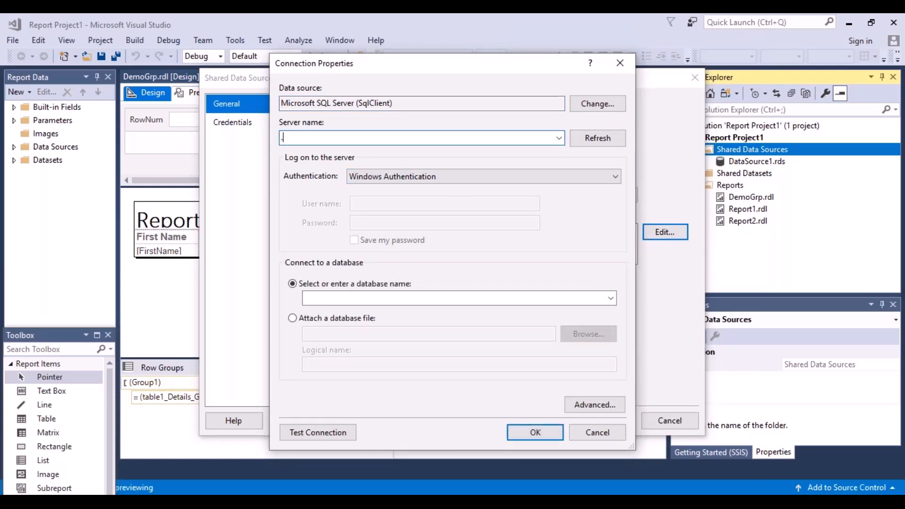
pyautogui.click(611, 299)
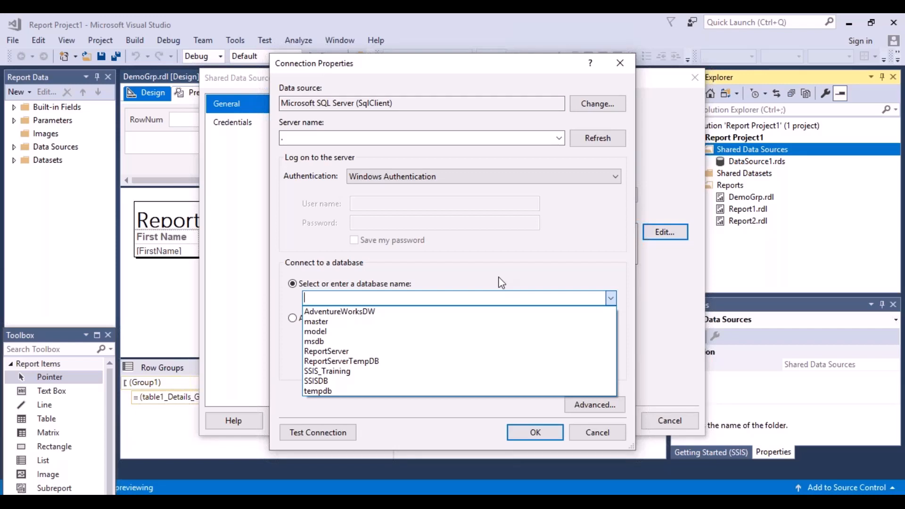
pyautogui.click(362, 312)
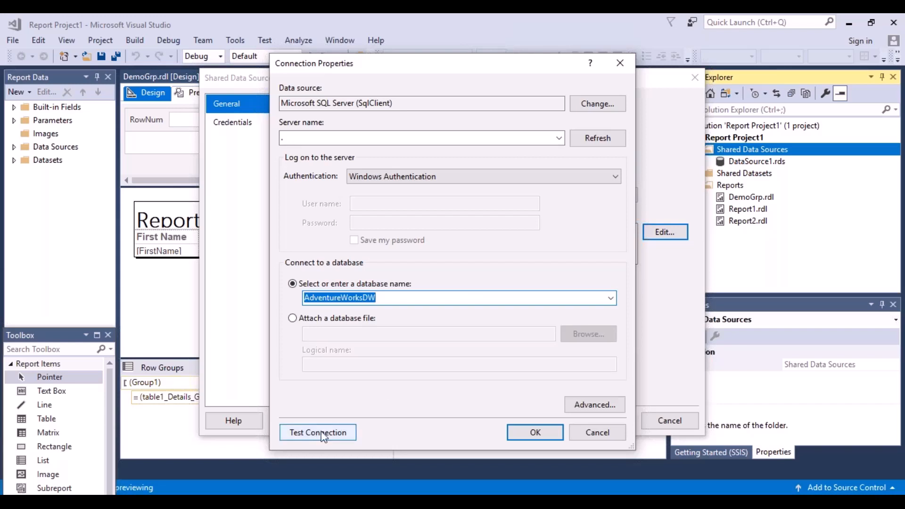
# Step: Test the database connection and save the shared data source with Windows Authentication credentials
pyautogui.click(310, 436)
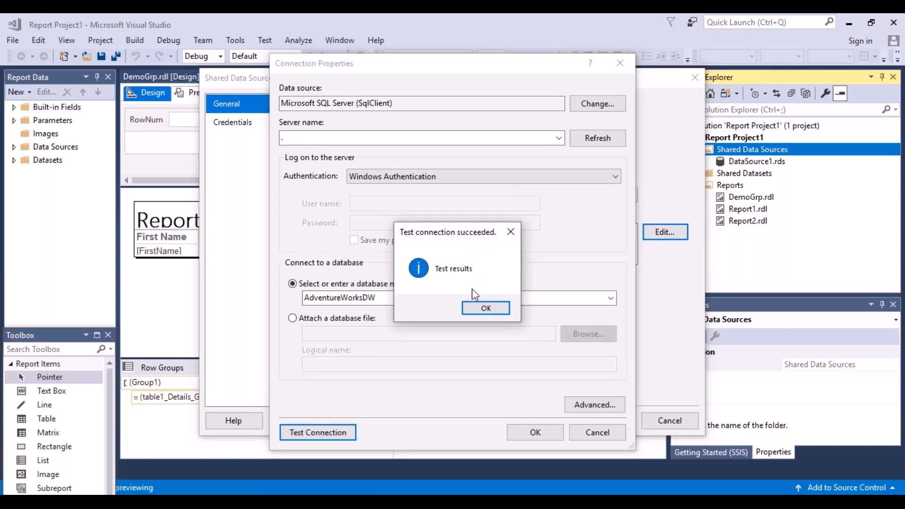
pyautogui.click(482, 309)
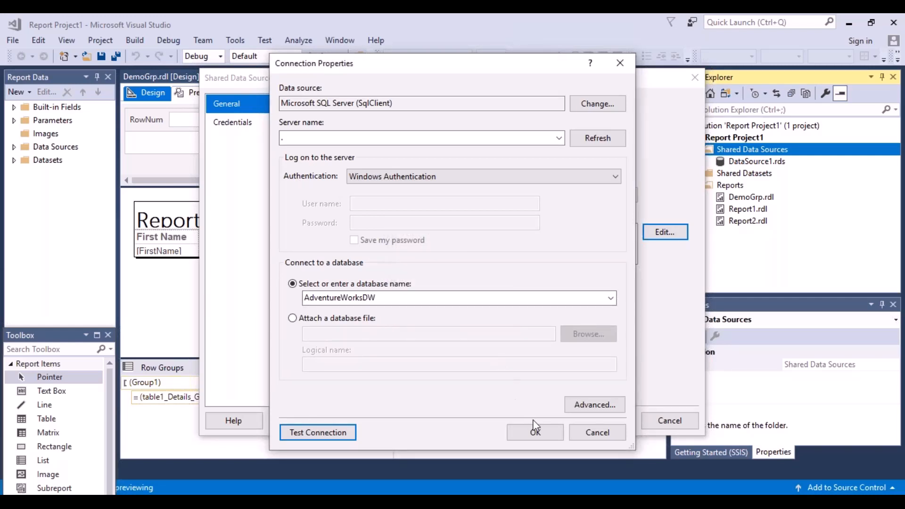
pyautogui.click(543, 435)
pyautogui.click(238, 123)
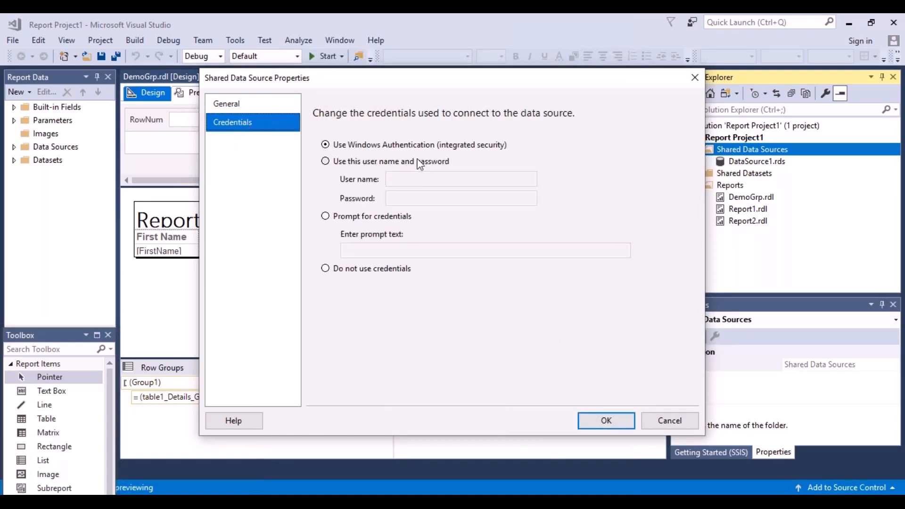
pyautogui.click(603, 422)
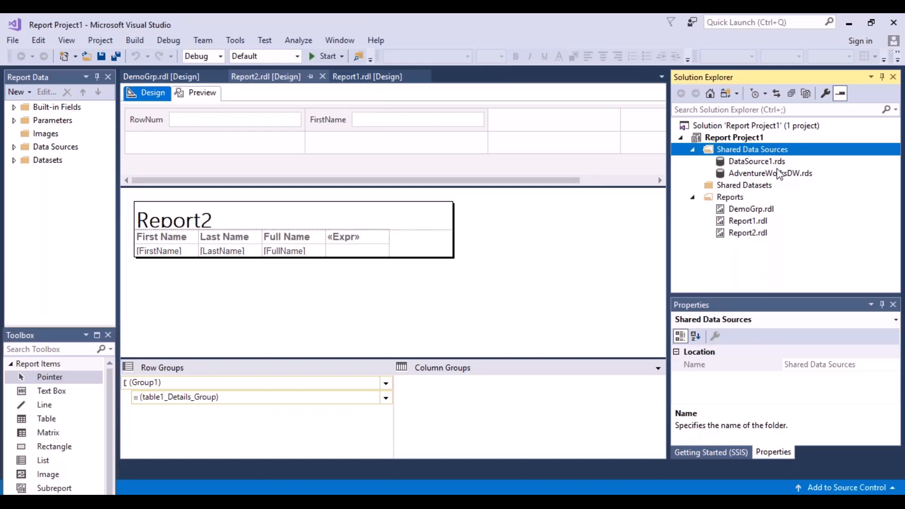
# Step: Add a new empty report named SSAS_Training.rdl to the project's Reports folder
pyautogui.click(749, 188)
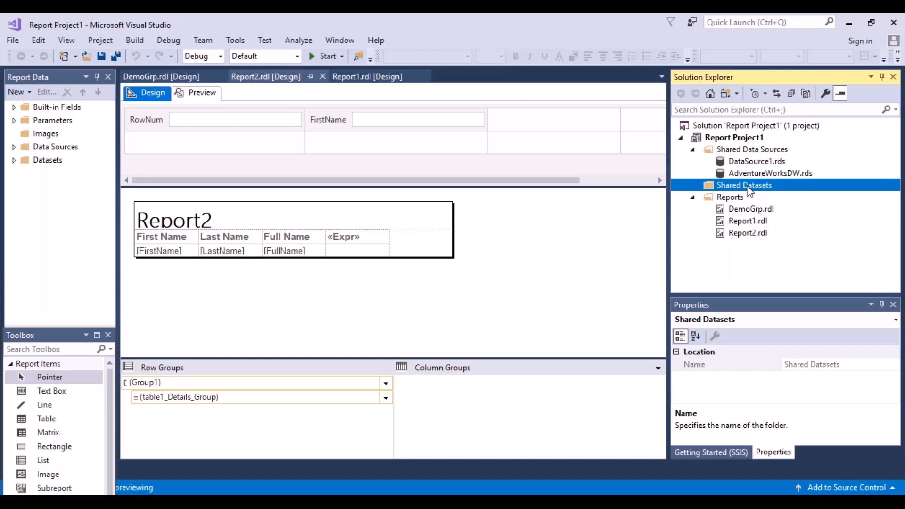
pyautogui.click(731, 198)
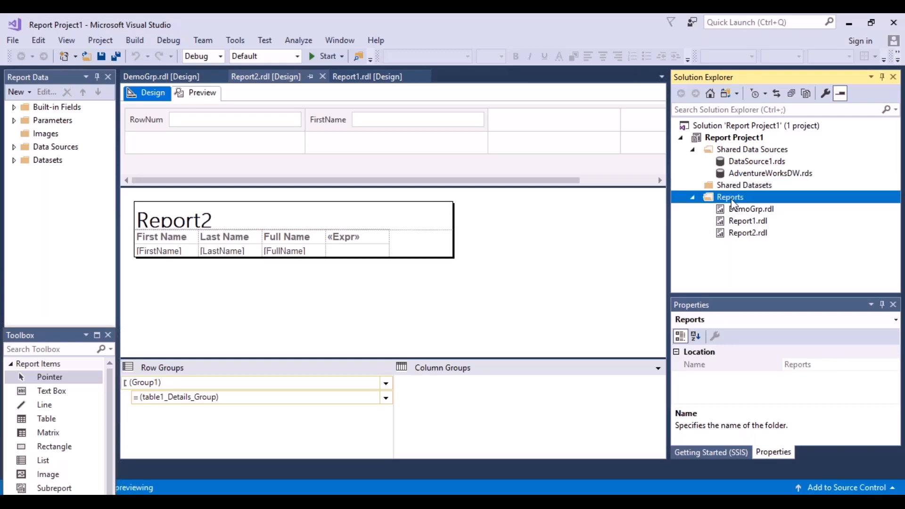
pyautogui.rightClick(733, 202)
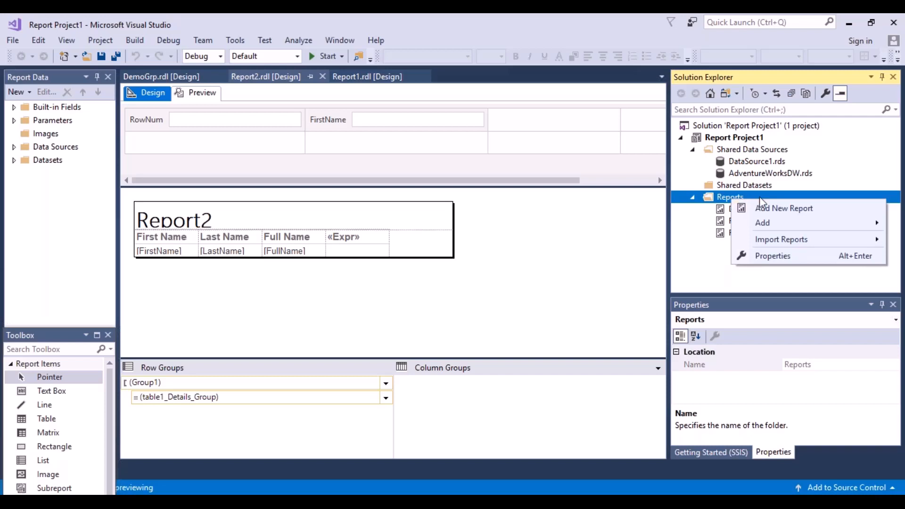
pyautogui.moveTo(767, 224)
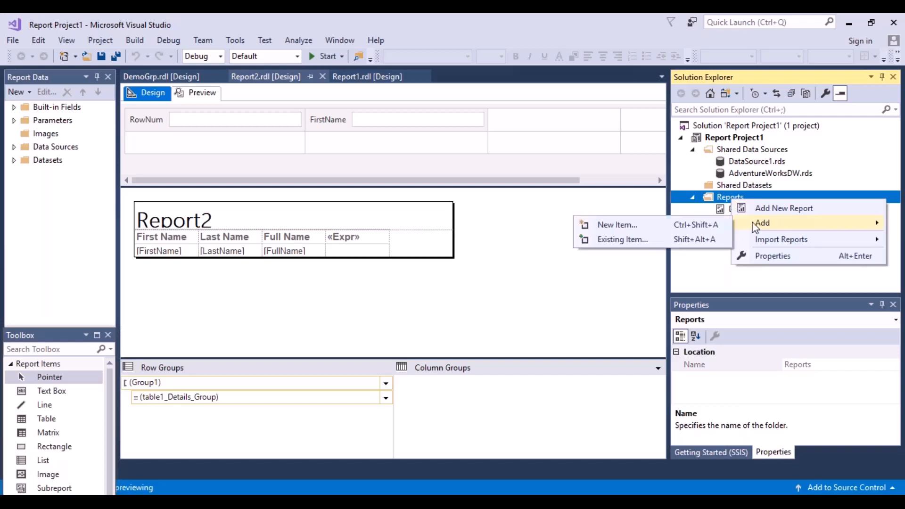
pyautogui.click(692, 224)
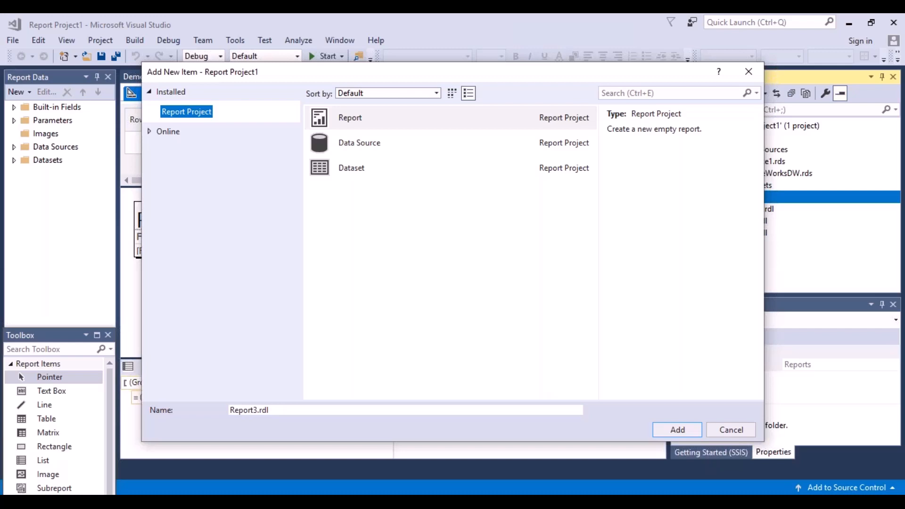
pyautogui.click(377, 122)
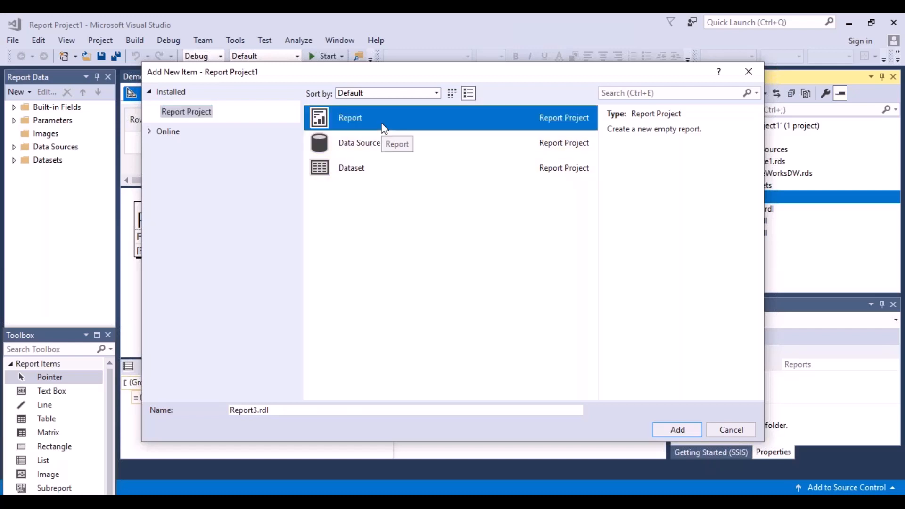
pyautogui.click(257, 410)
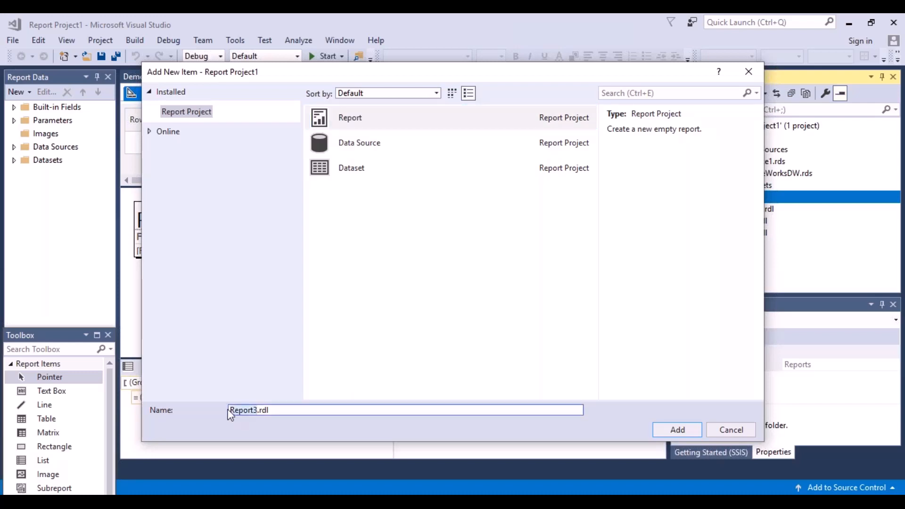
pyautogui.write('SSAS_Training')
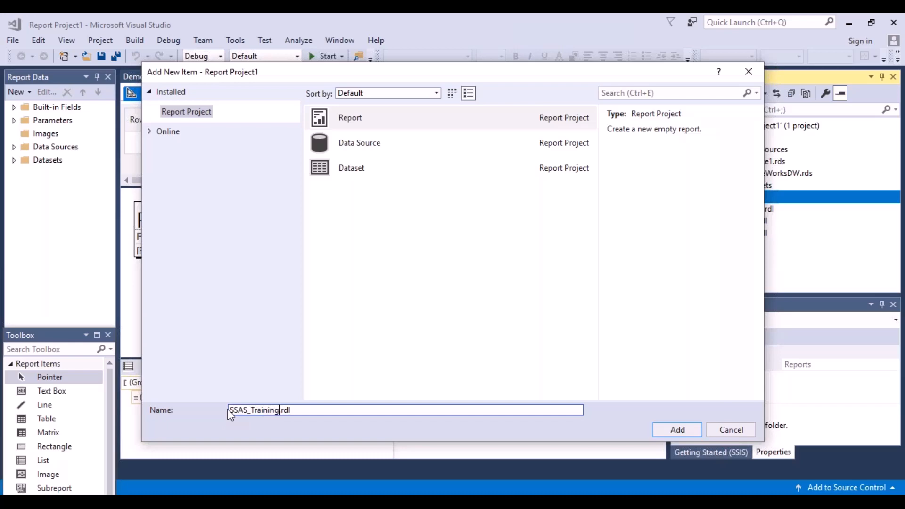
pyautogui.click(678, 430)
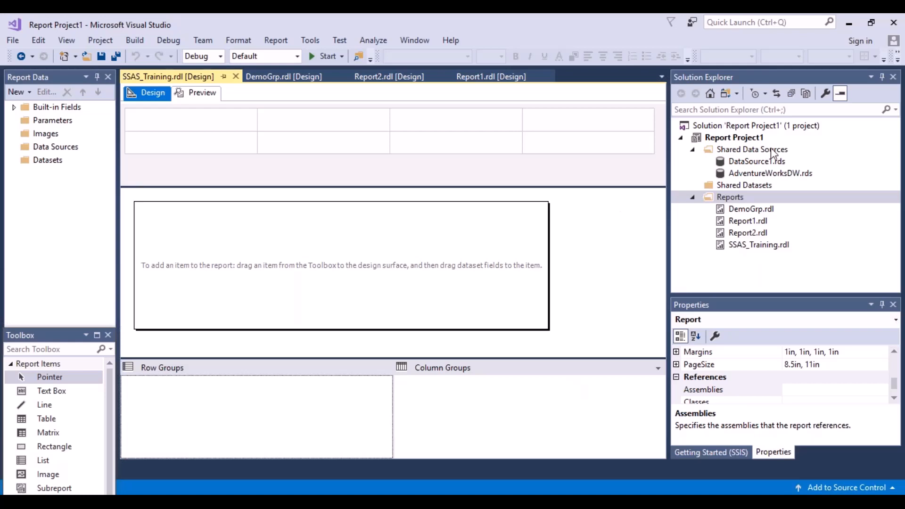
# Step: Add a data source to the SSAS_Training report that uses the shared data source reference AdventureWorksDW
pyautogui.click(769, 246)
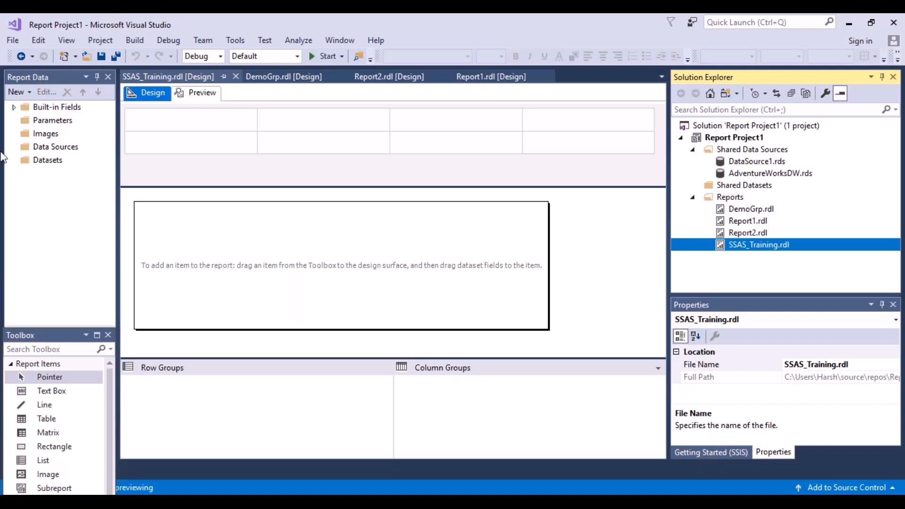
pyautogui.click(71, 150)
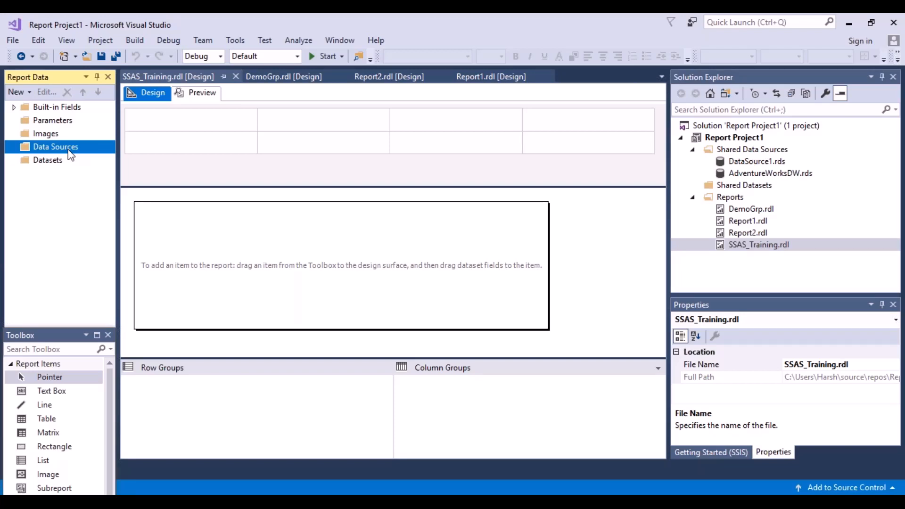
pyautogui.rightClick(70, 154)
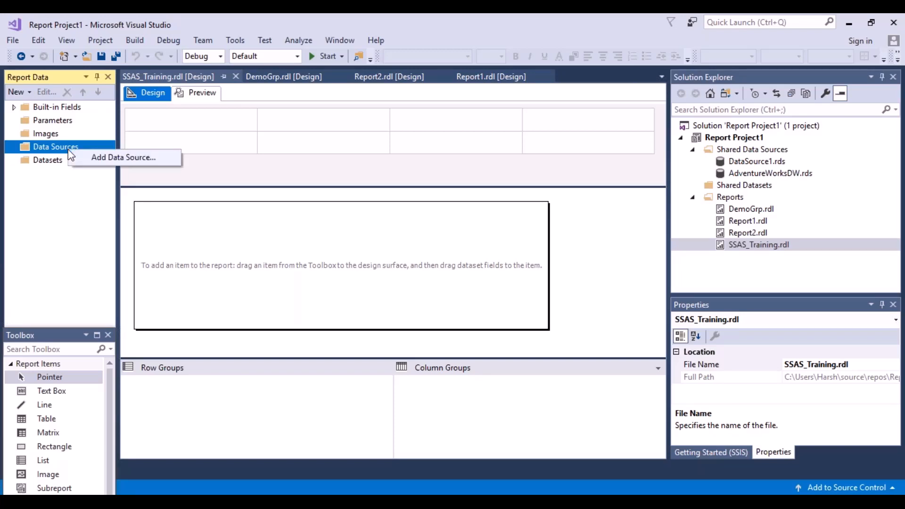
pyautogui.click(95, 159)
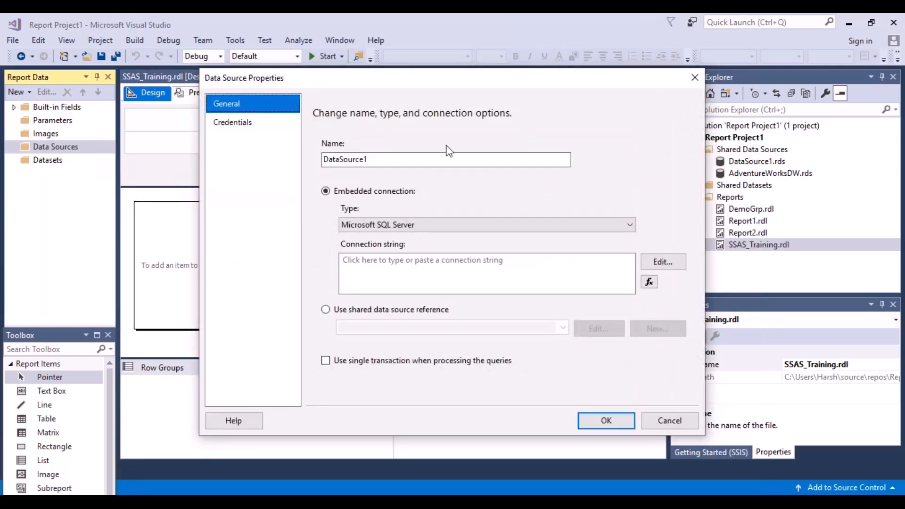
pyautogui.click(508, 284)
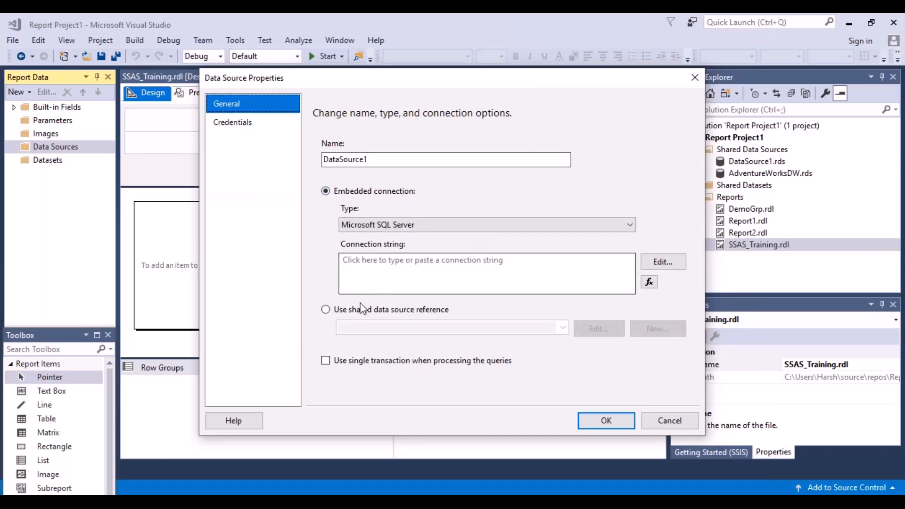
pyautogui.click(326, 311)
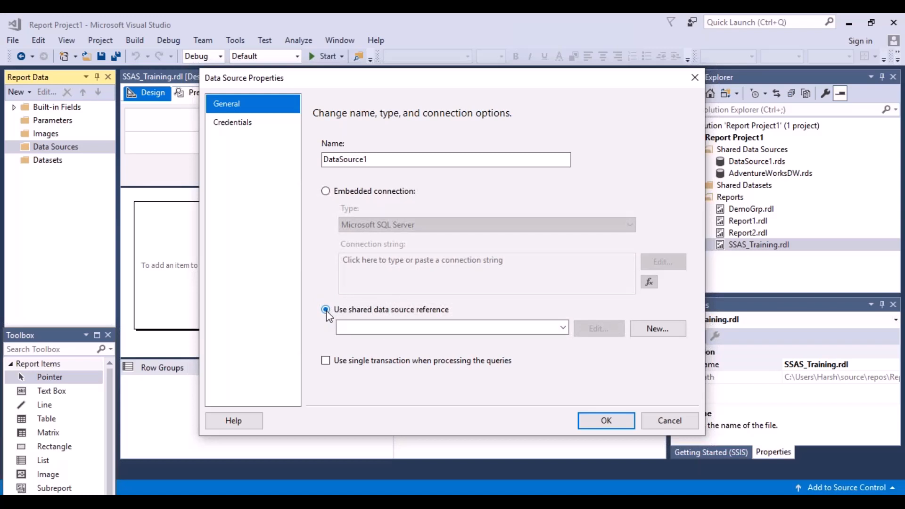
pyautogui.click(564, 328)
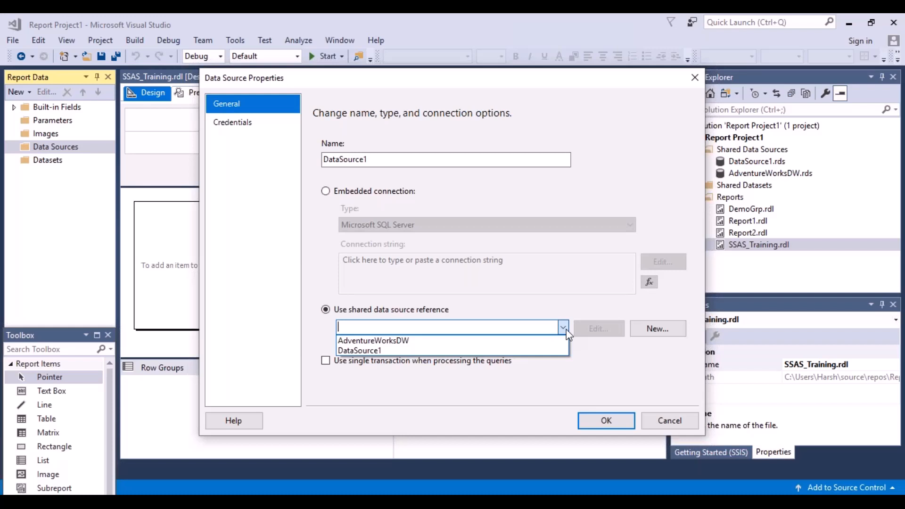
pyautogui.click(439, 340)
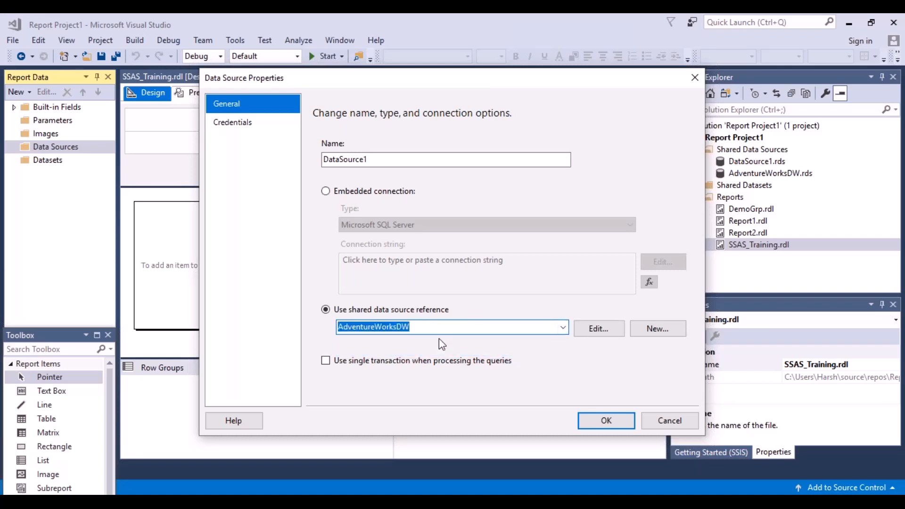
pyautogui.click(247, 127)
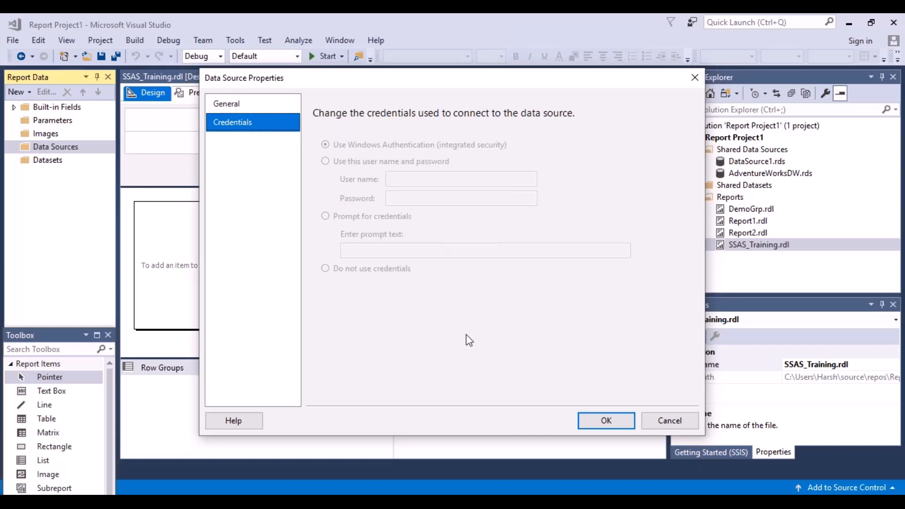
pyautogui.click(606, 421)
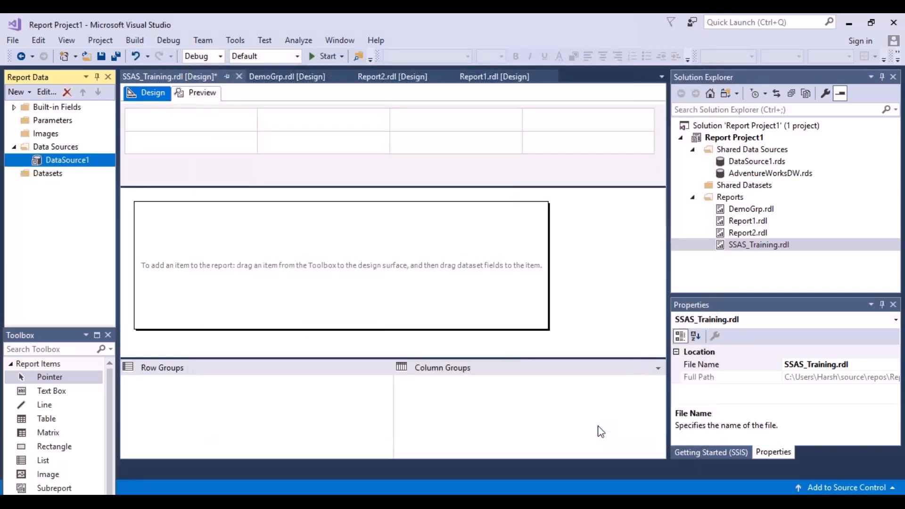
pyautogui.click(53, 176)
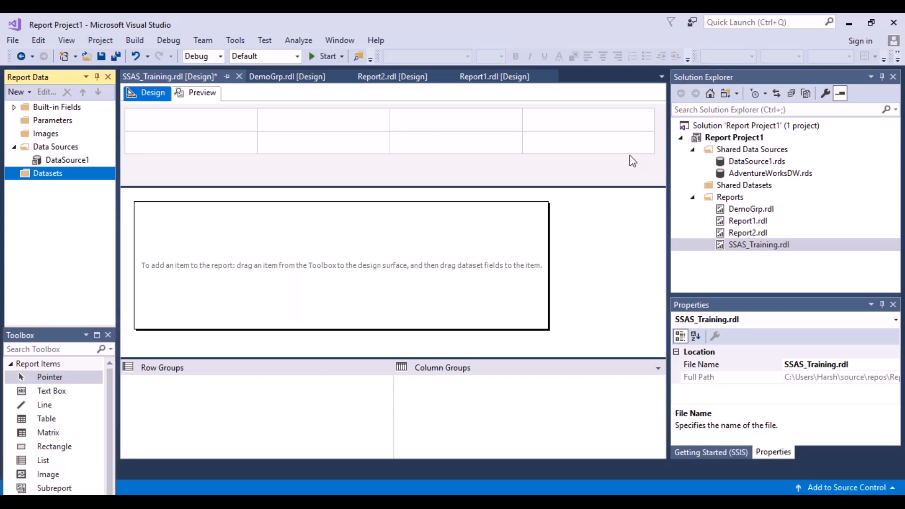
pyautogui.click(754, 188)
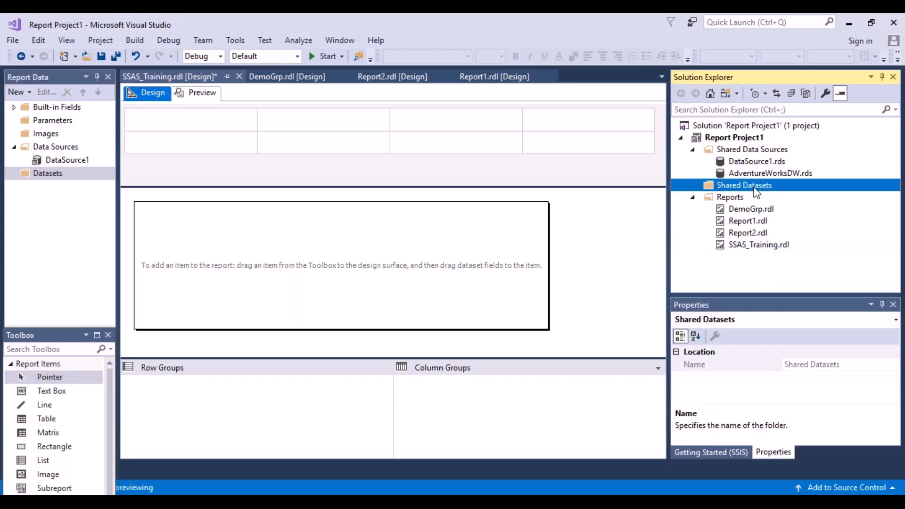
pyautogui.rightClick(756, 192)
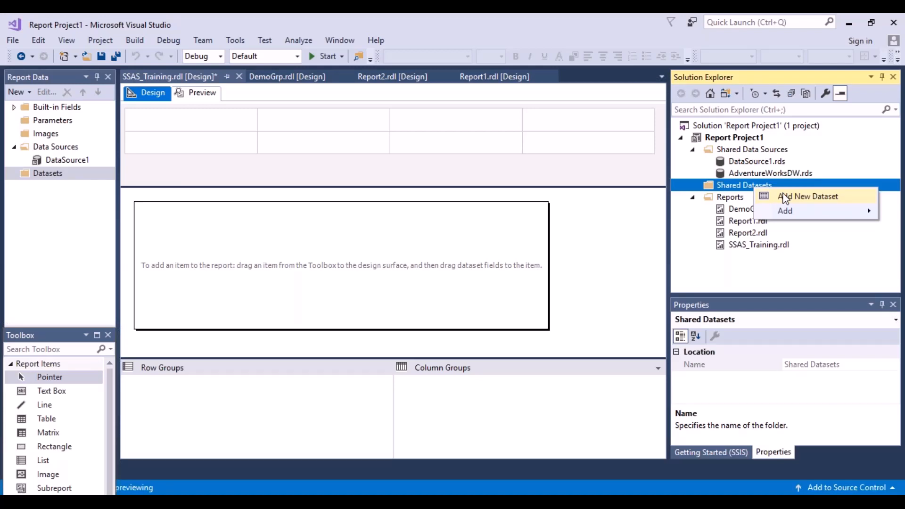
# Step: Start a new dataset named ReportData, embedded in the report, with DataSource1 as its data source
pyautogui.rightClick(58, 182)
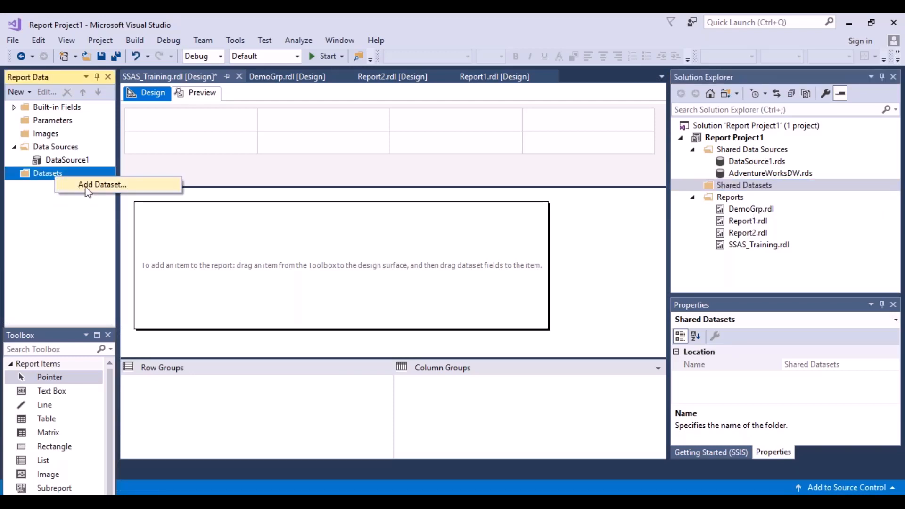
pyautogui.click(86, 188)
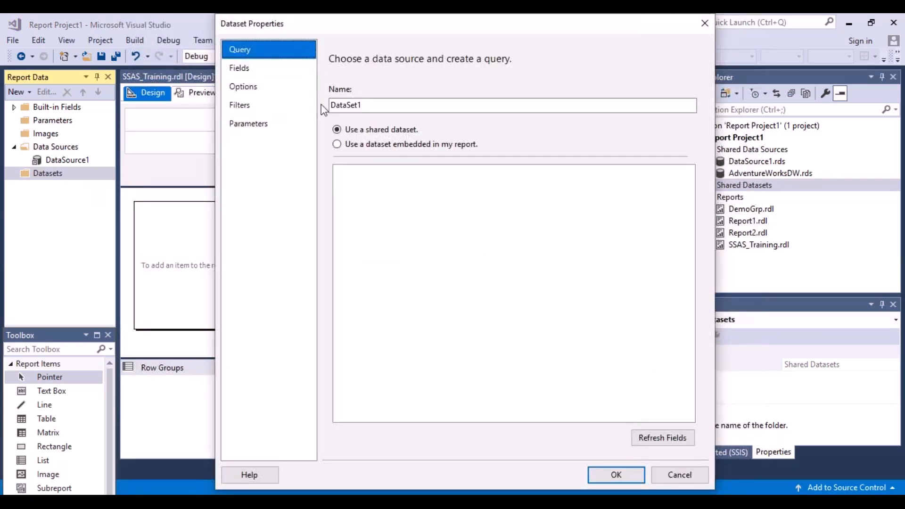
pyautogui.doubleClick(392, 106)
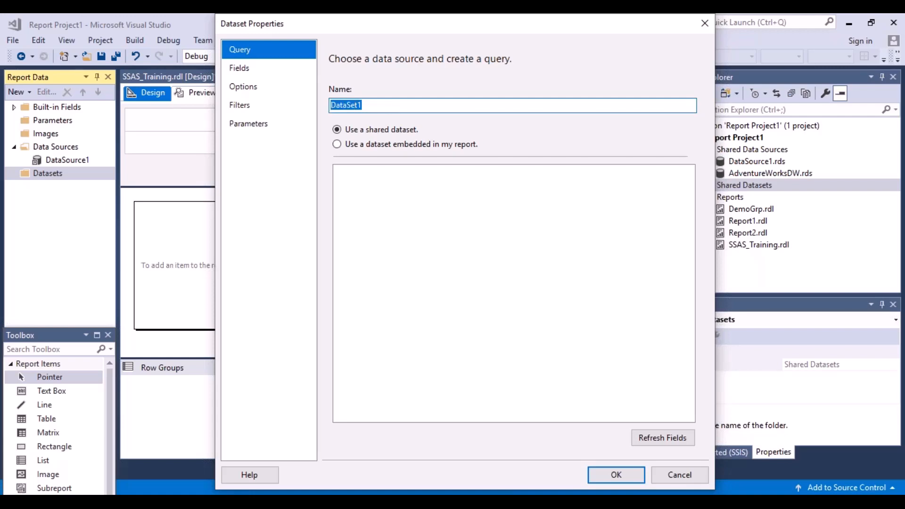
pyautogui.write('ReportData')
pyautogui.click(337, 144)
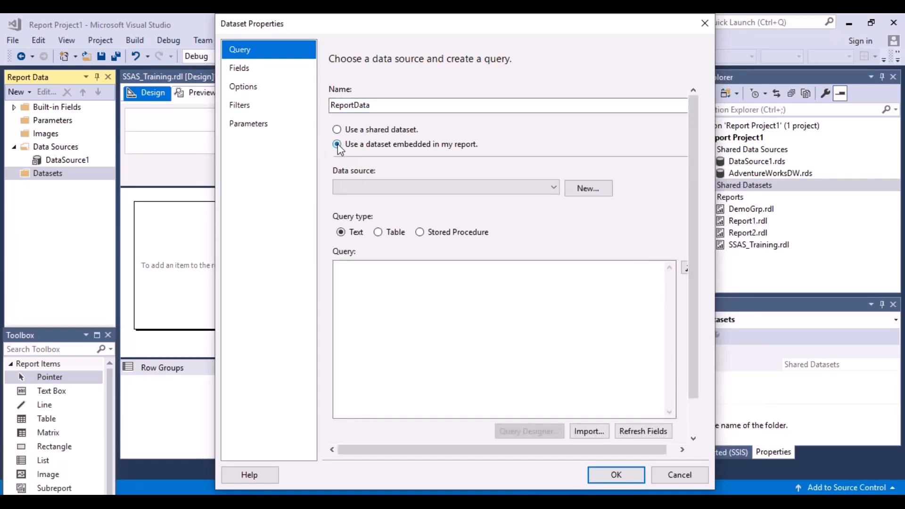
pyautogui.click(556, 188)
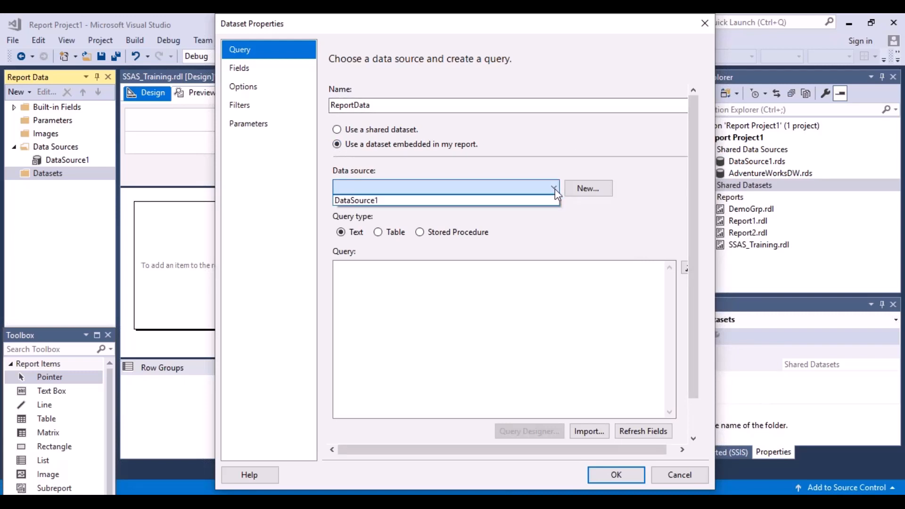
pyautogui.click(358, 203)
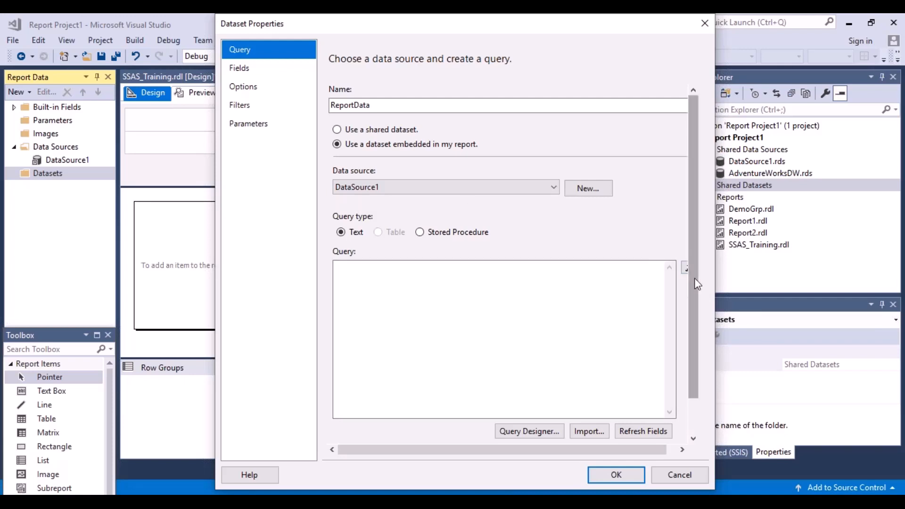
# Step: Try to open Query Designer for the ReportData text query, and discard the new dataset
pyautogui.moveTo(692, 279); pyautogui.dragTo(694, 304)
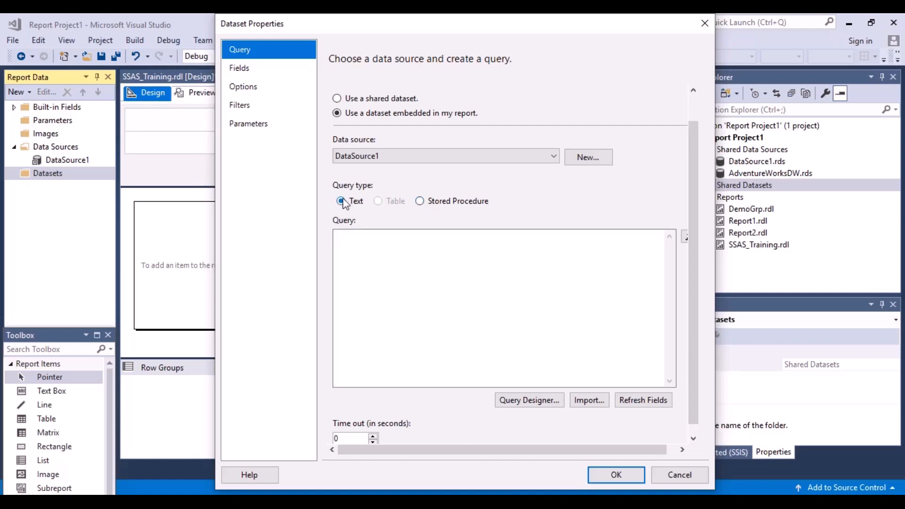
pyautogui.click(379, 252)
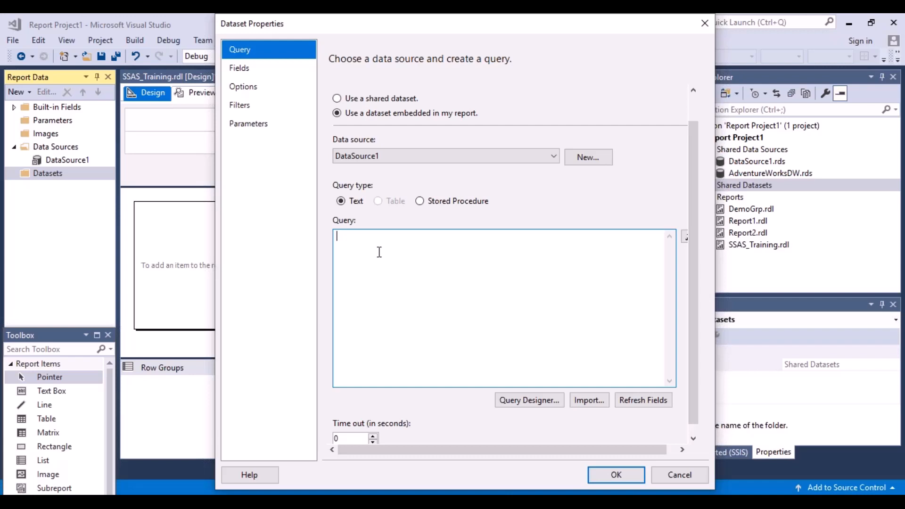
pyautogui.click(530, 401)
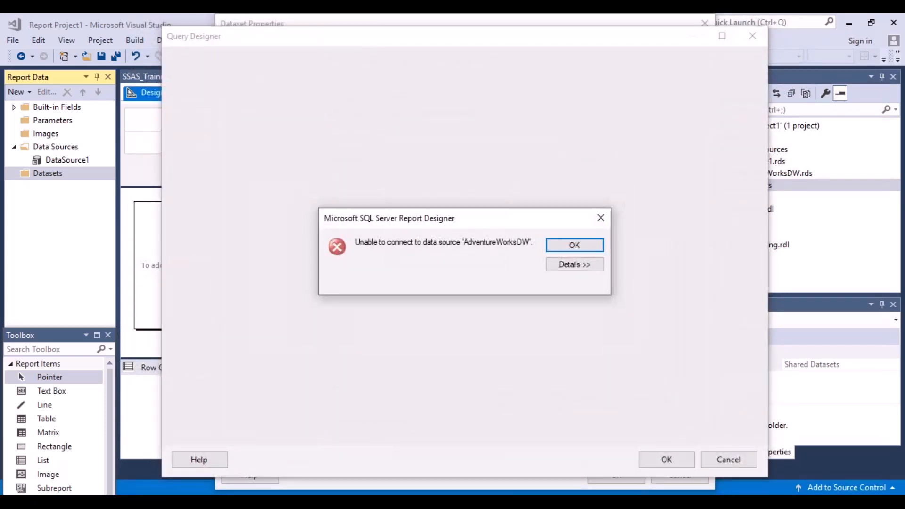
pyautogui.click(589, 248)
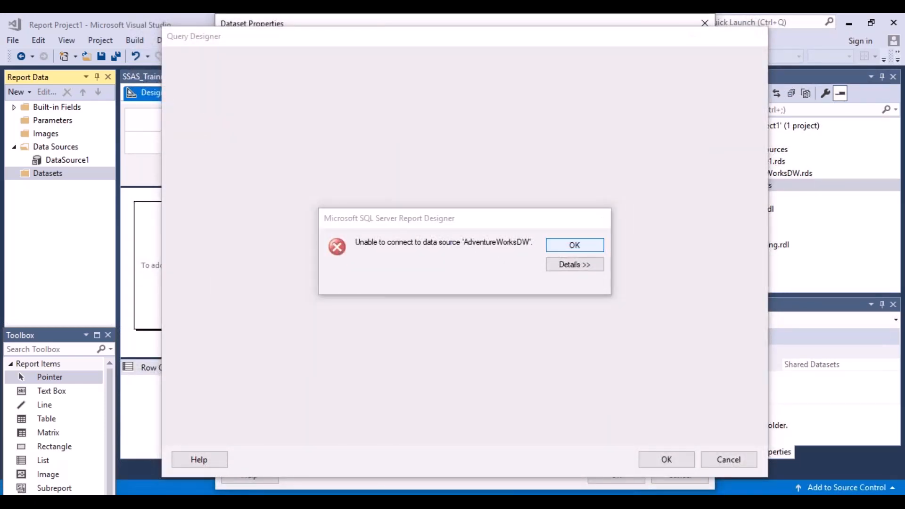
pyautogui.click(675, 476)
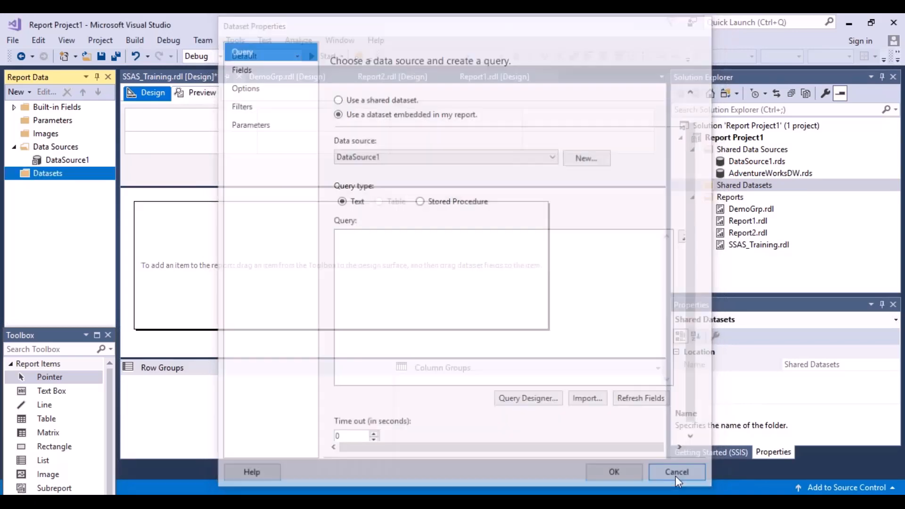
# Step: Set the AdventureWorksDW shared data source to use Windows Authentication (integrated security), and save the report
pyautogui.doubleClick(790, 175)
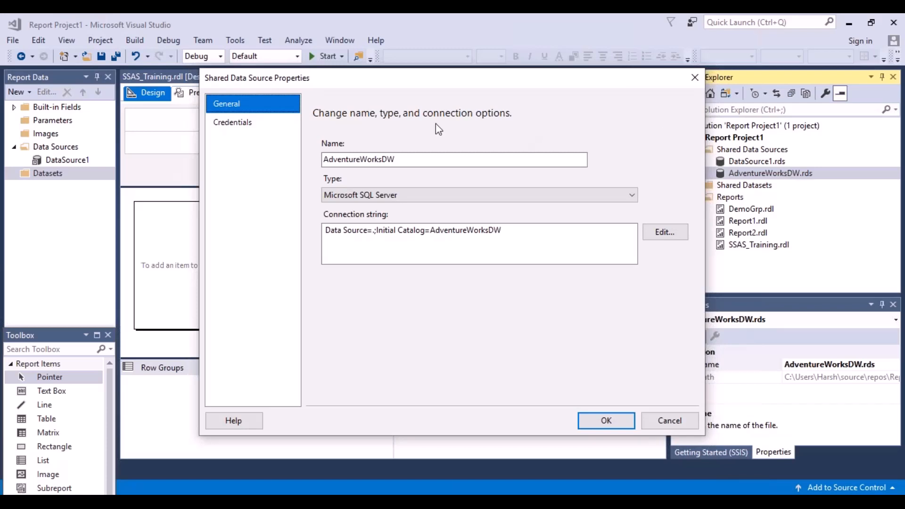
pyautogui.click(254, 125)
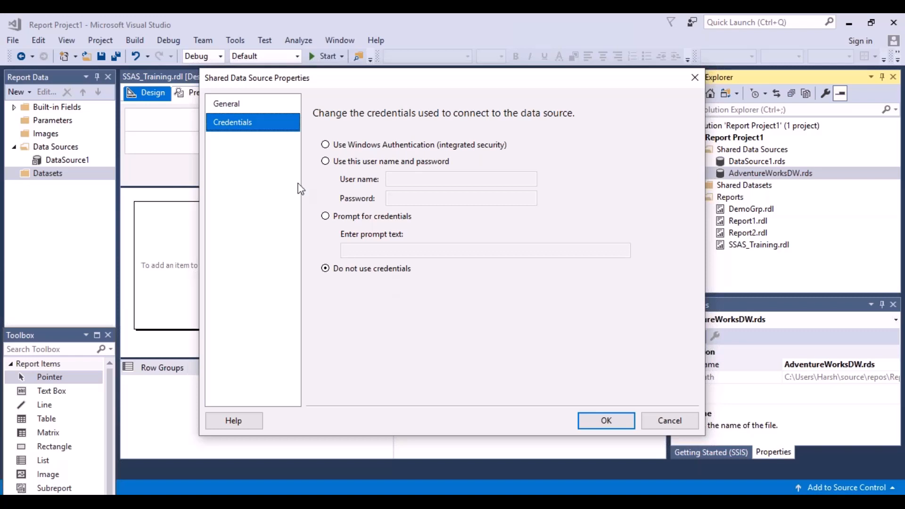
pyautogui.click(326, 145)
pyautogui.click(607, 420)
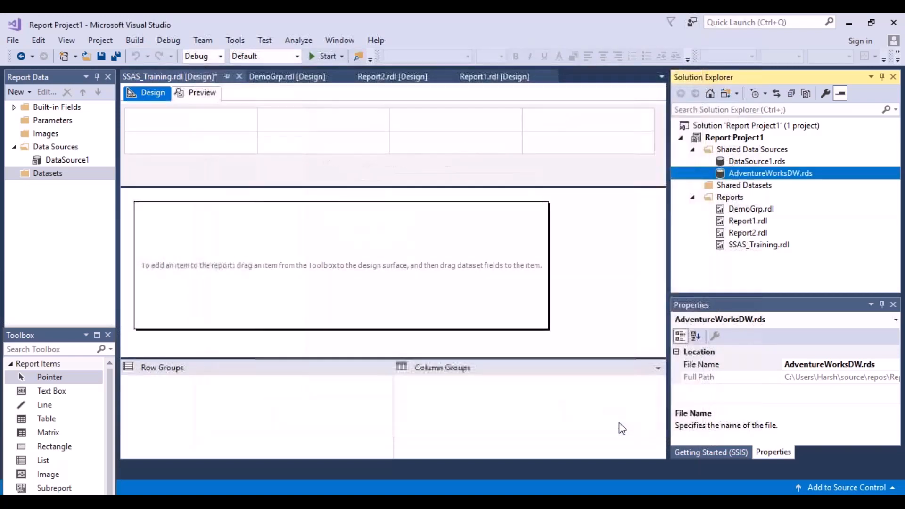
pyautogui.click(101, 55)
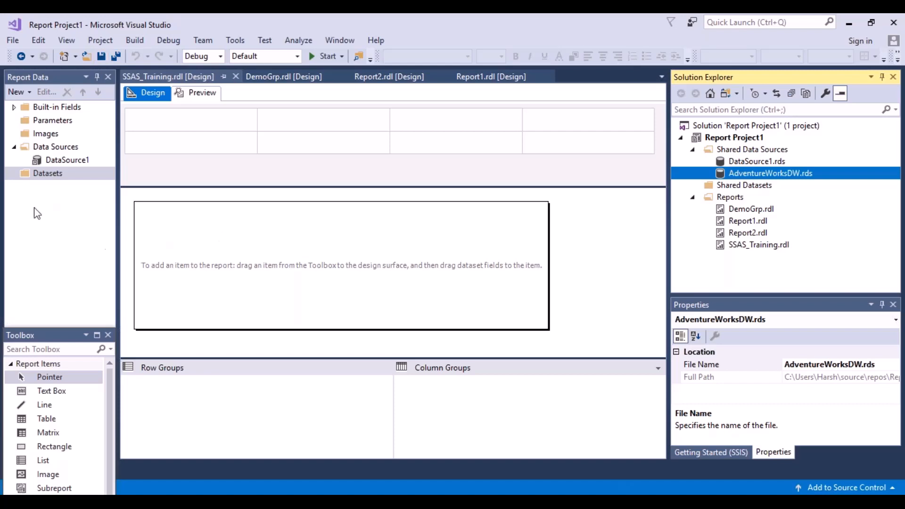
# Step: Start a new dataset embedded in the SSAS_Training report, using DataSource1 as its data source
pyautogui.click(56, 174)
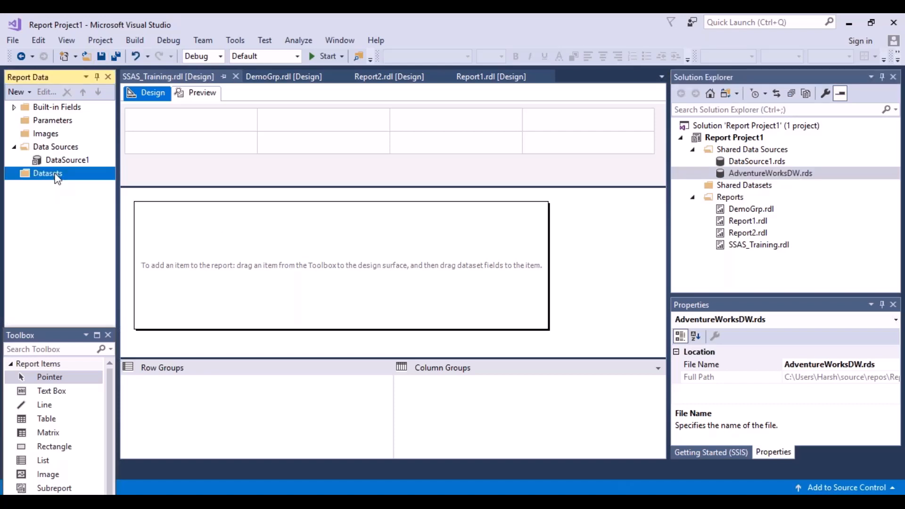
pyautogui.rightClick(56, 175)
pyautogui.click(82, 181)
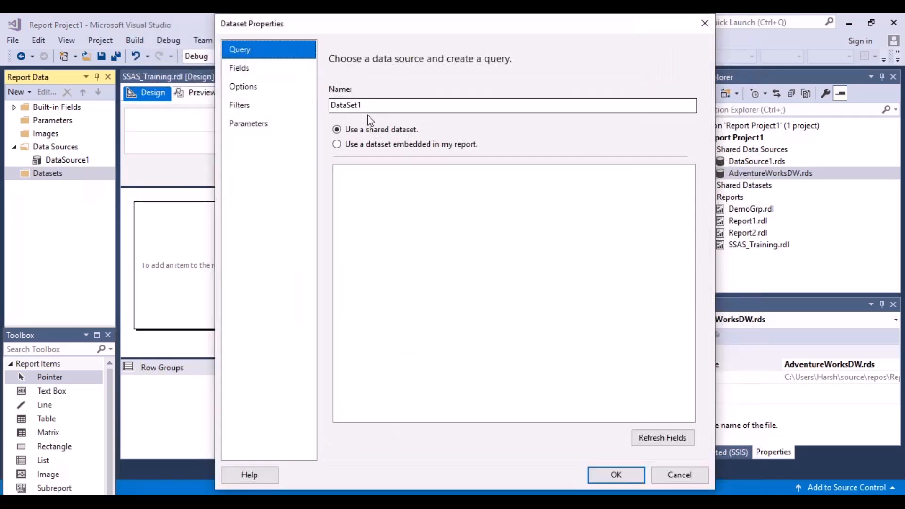
pyautogui.click(337, 144)
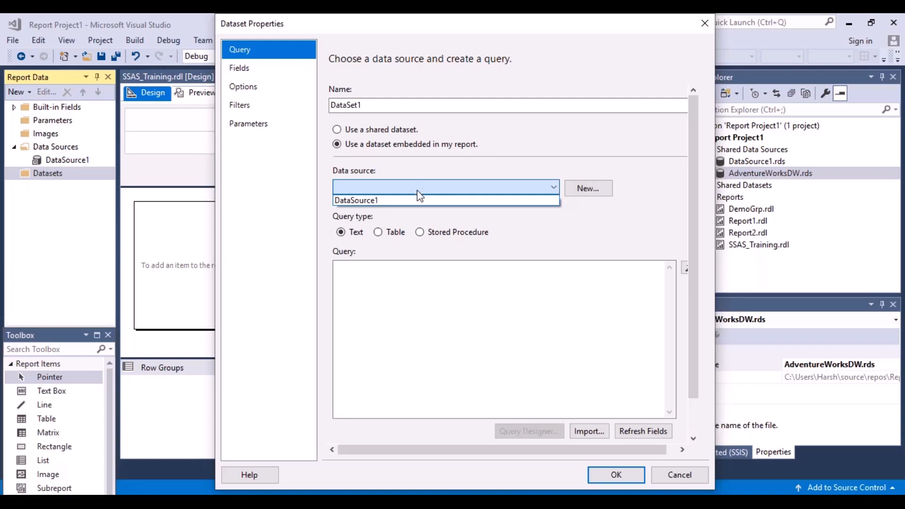
pyautogui.click(406, 201)
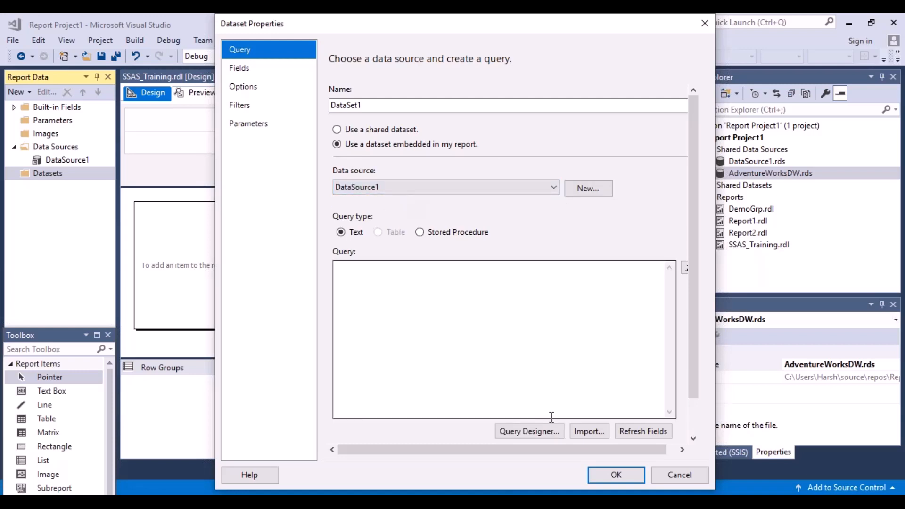
# Step: In Query Designer, add the ProductKey, EnglishProductName, Color and ProductLine fields from the DimProduct table to the query
pyautogui.click(529, 431)
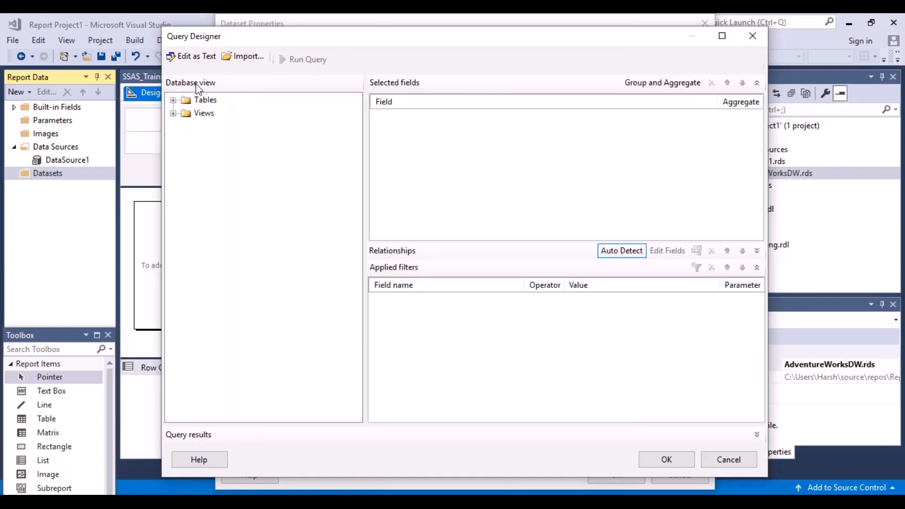
pyautogui.click(173, 100)
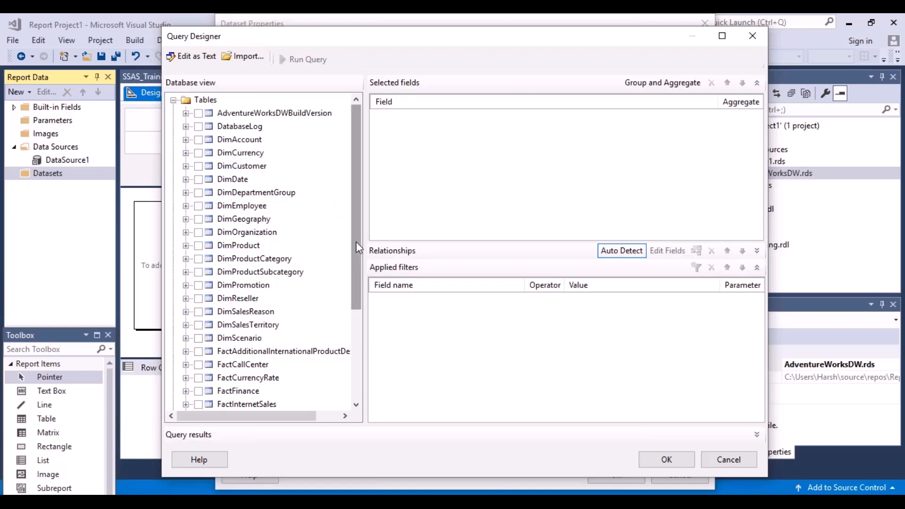
pyautogui.moveTo(355, 242); pyautogui.dragTo(356, 290)
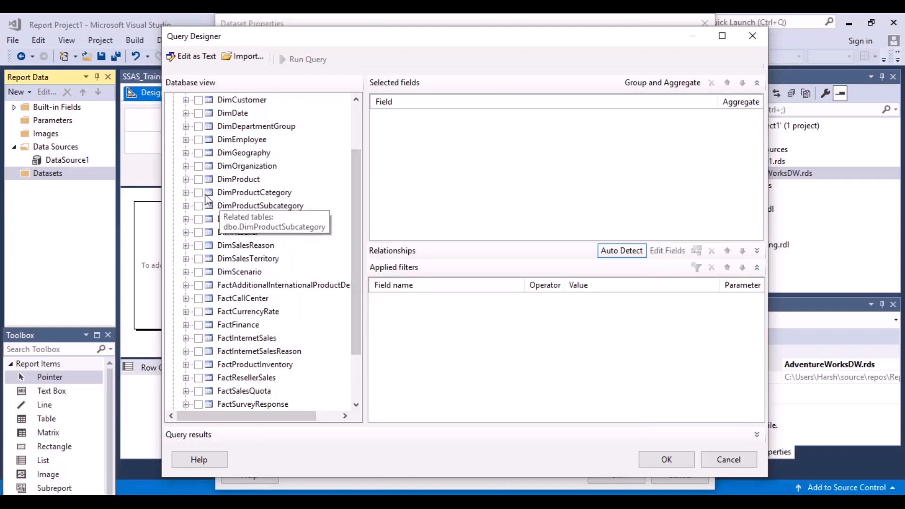
pyautogui.click(186, 179)
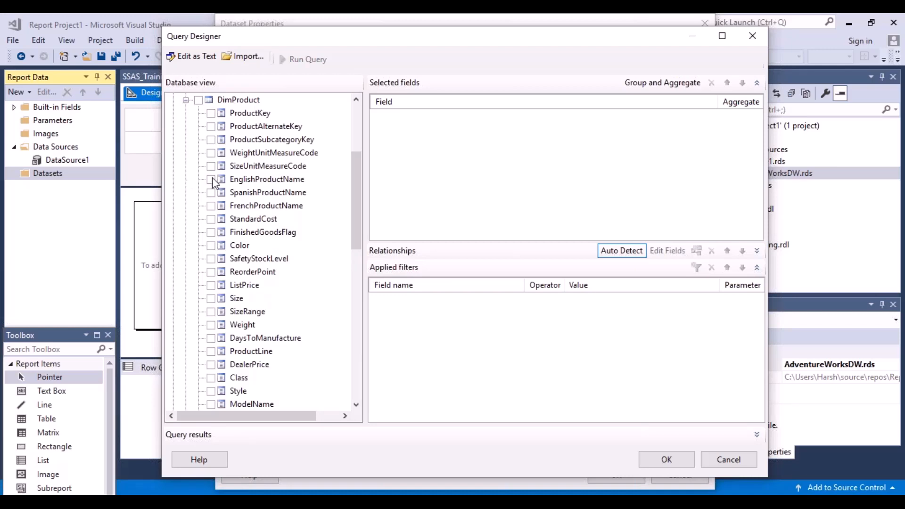
pyautogui.click(211, 113)
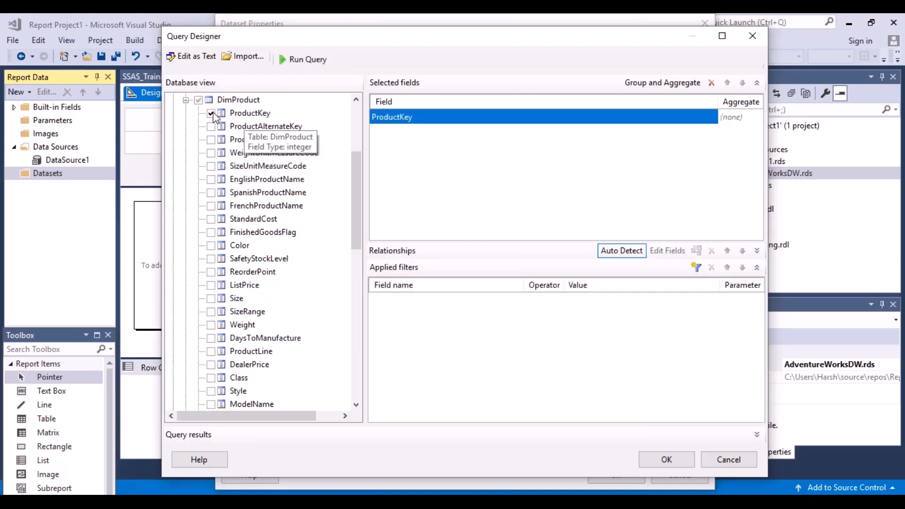
pyautogui.click(212, 180)
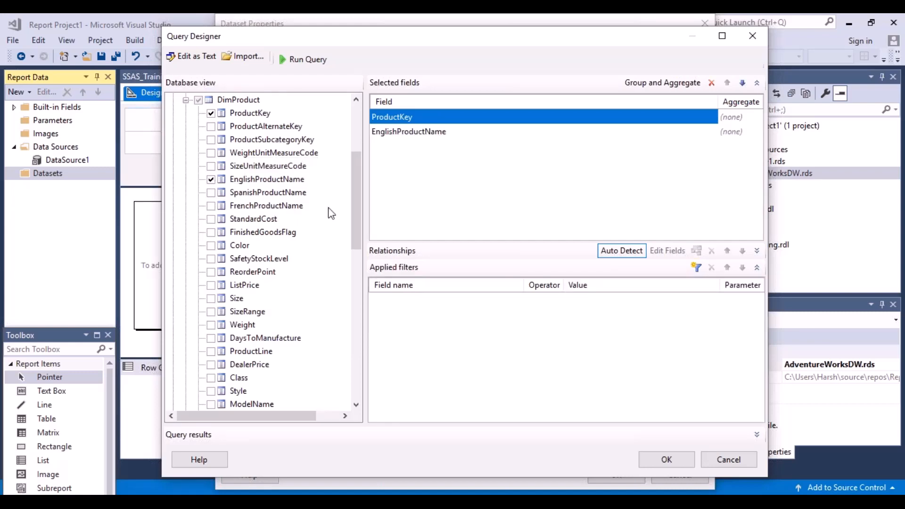
pyautogui.click(212, 246)
pyautogui.moveTo(356, 227); pyautogui.dragTo(355, 250)
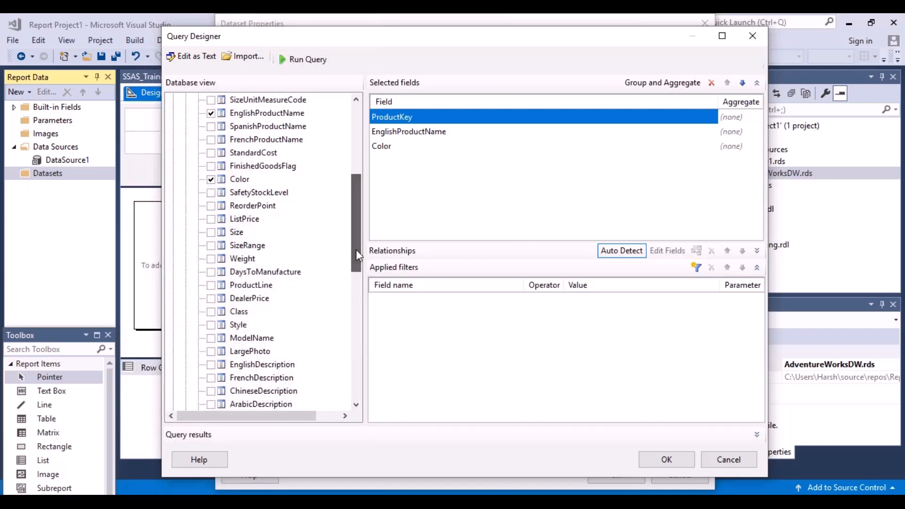
pyautogui.click(211, 286)
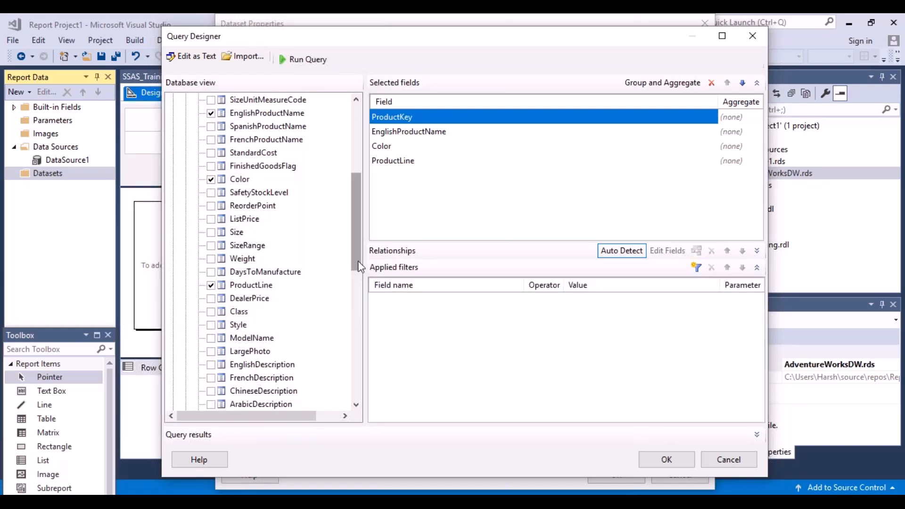
# Step: Add the ProductCategoryKey and EnglishProductCategoryName fields from the DimProductCategory table to the query
pyautogui.moveTo(358, 267); pyautogui.dragTo(350, 355)
pyautogui.click(186, 232)
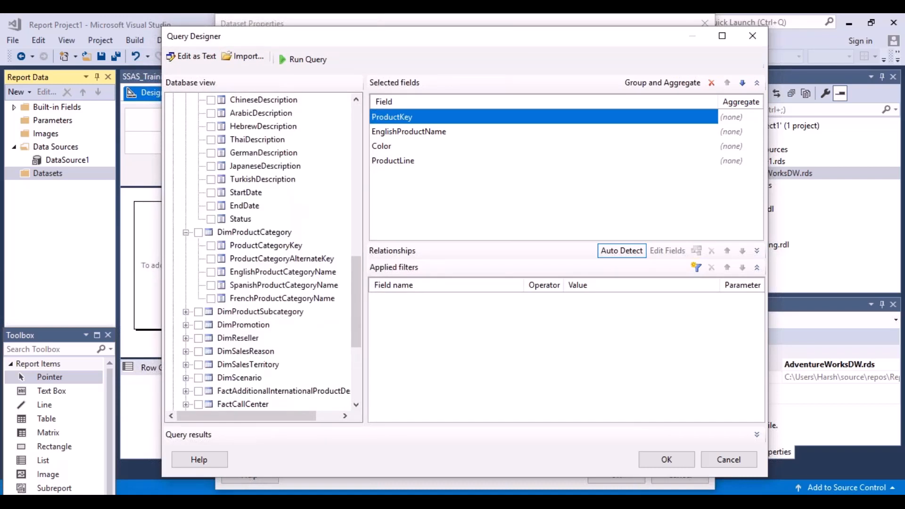
pyautogui.click(209, 246)
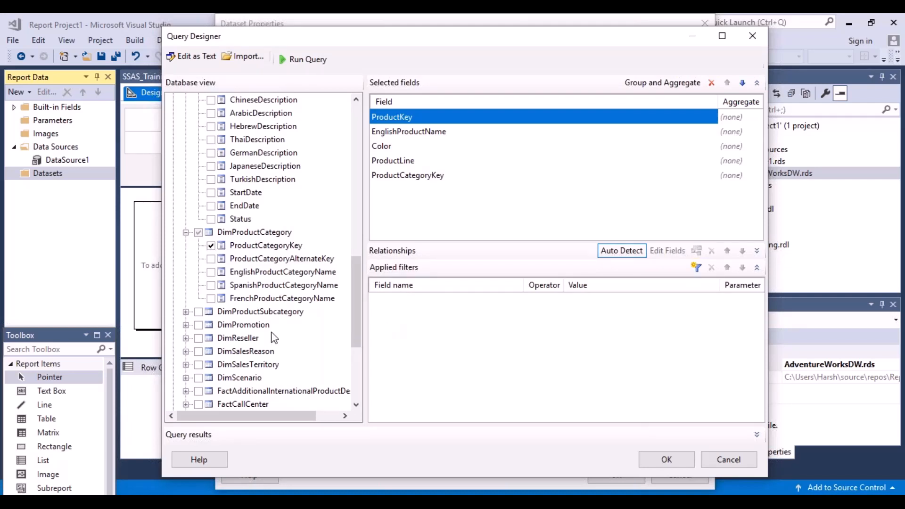
pyautogui.click(211, 273)
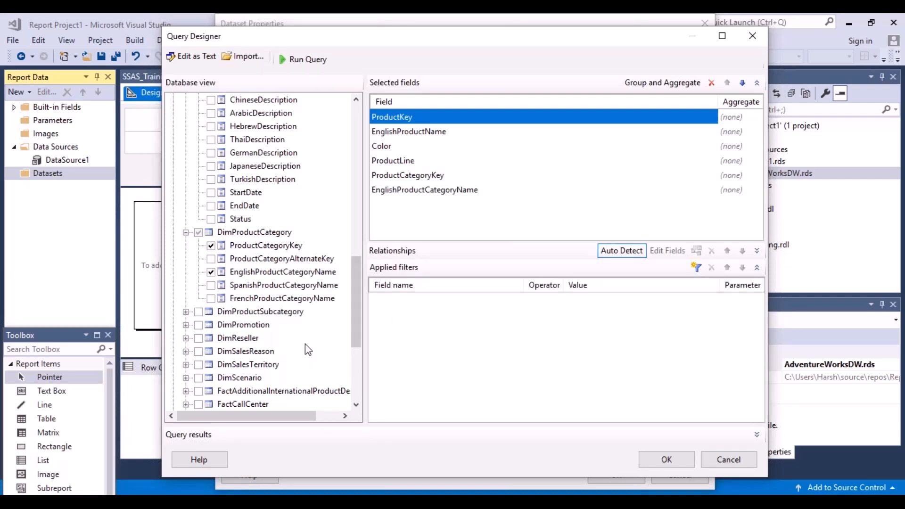
# Step: Add the ProductSubcategoryKey and EnglishProductSubcategoryName fields from the DimProductSubcategory table, and accept the designed query
pyautogui.click(186, 312)
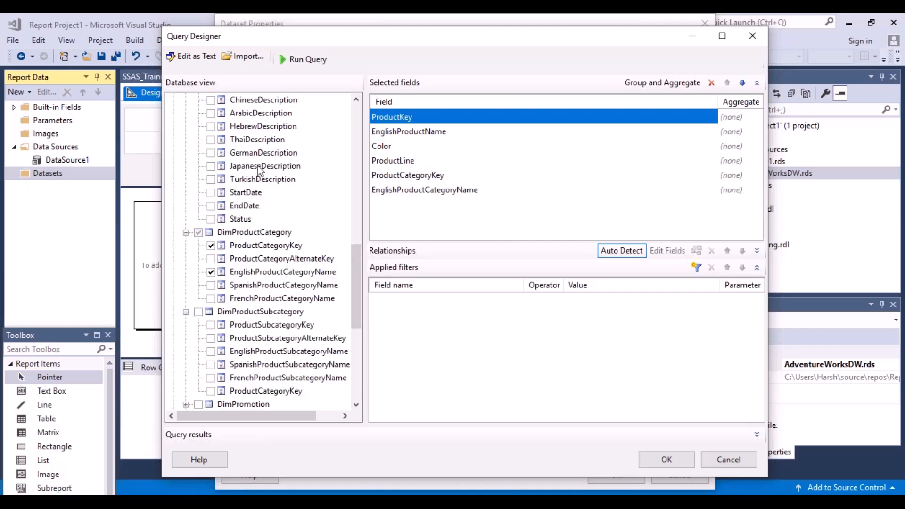
pyautogui.click(211, 325)
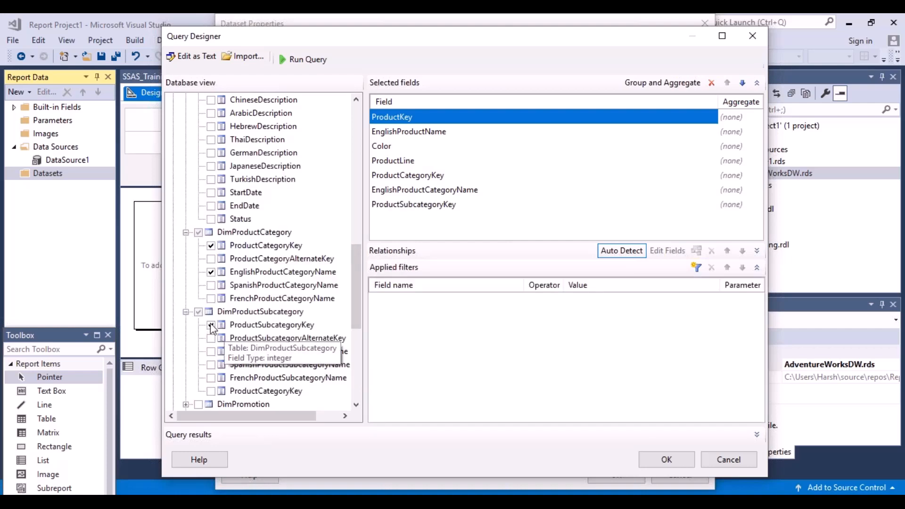
pyautogui.click(212, 352)
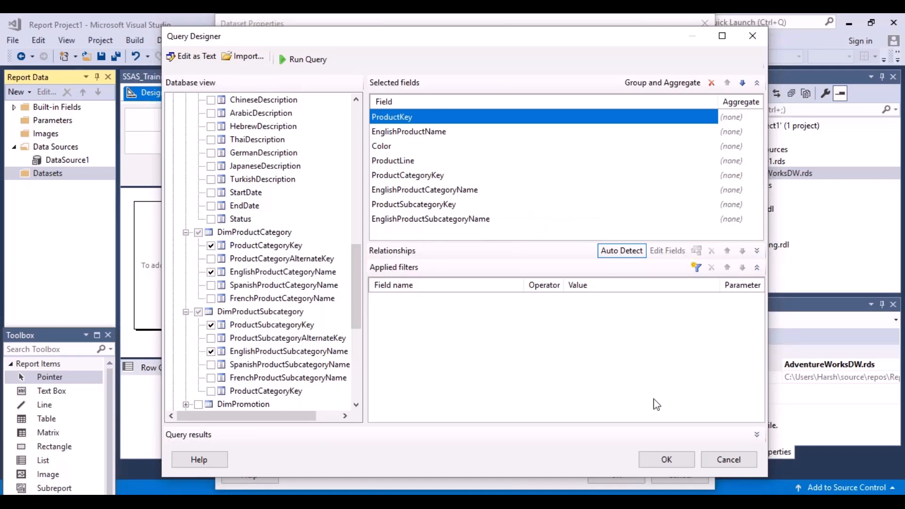
pyautogui.click(672, 460)
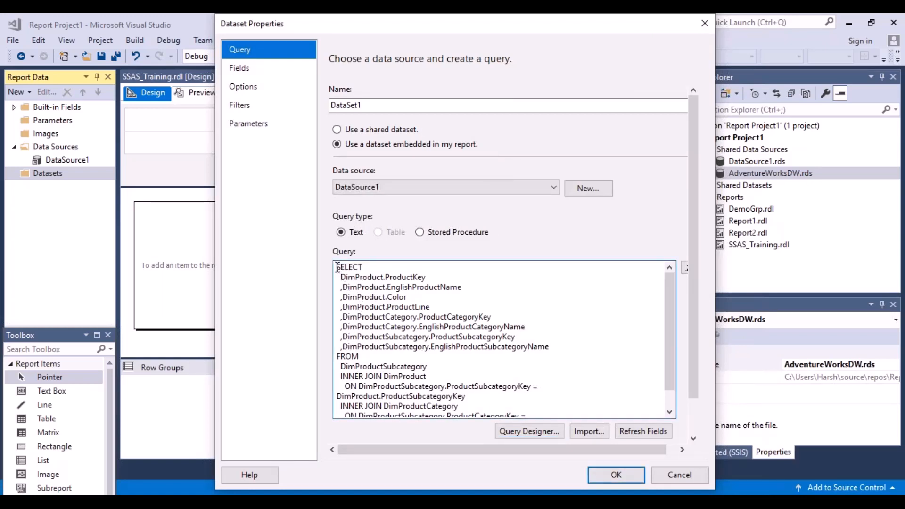
# Step: Review the selected fields and the table joins in the generated query, and create the dataset
pyautogui.moveTo(338, 267); pyautogui.dragTo(568, 457)
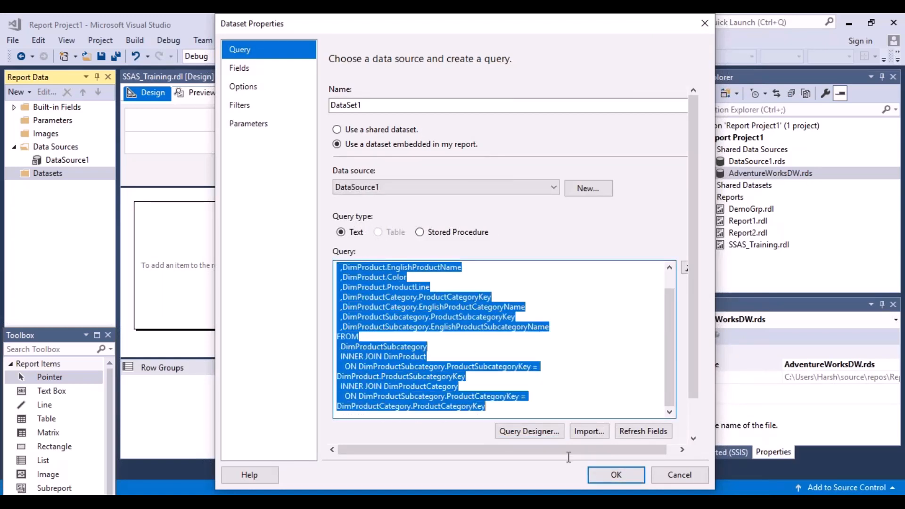
pyautogui.click(550, 369)
pyautogui.moveTo(557, 327); pyautogui.dragTo(349, 265)
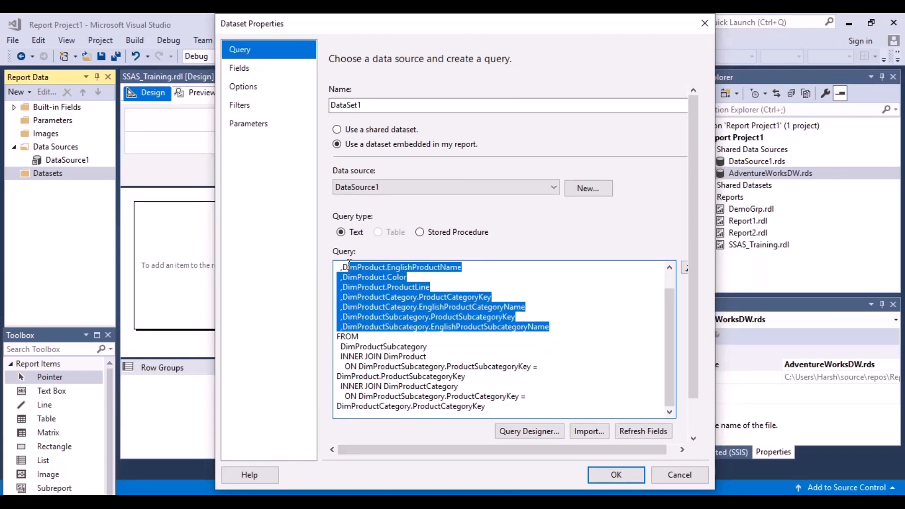
pyautogui.click(580, 381)
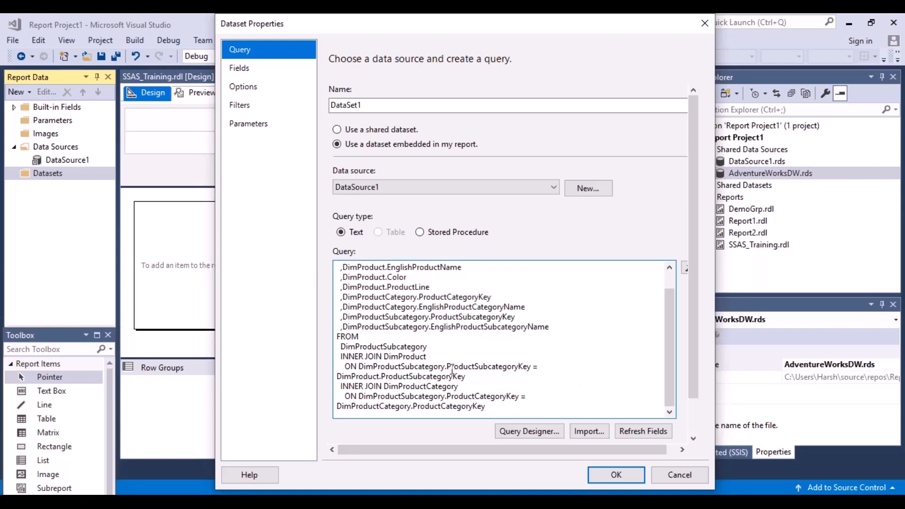
pyautogui.moveTo(339, 347); pyautogui.dragTo(534, 414)
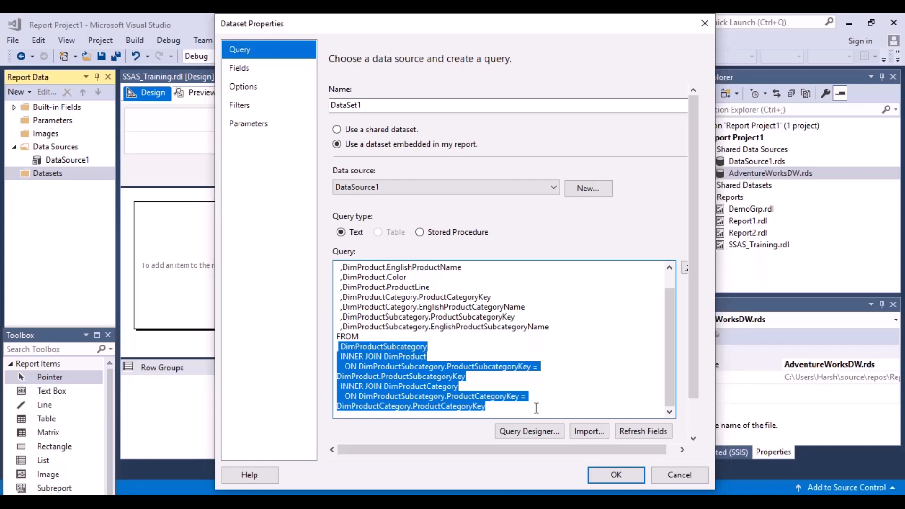
pyautogui.click(619, 478)
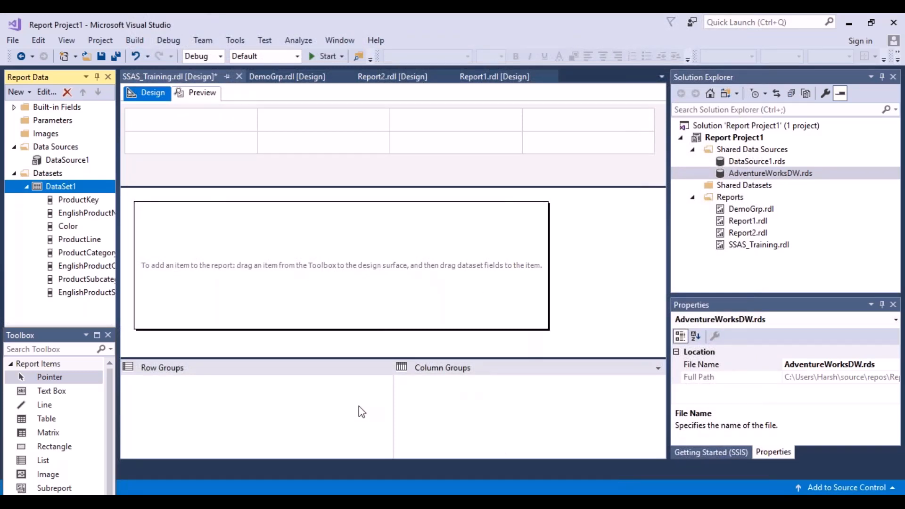
# Step: Rename the embedded dataset as dsReportData
pyautogui.rightClick(82, 188)
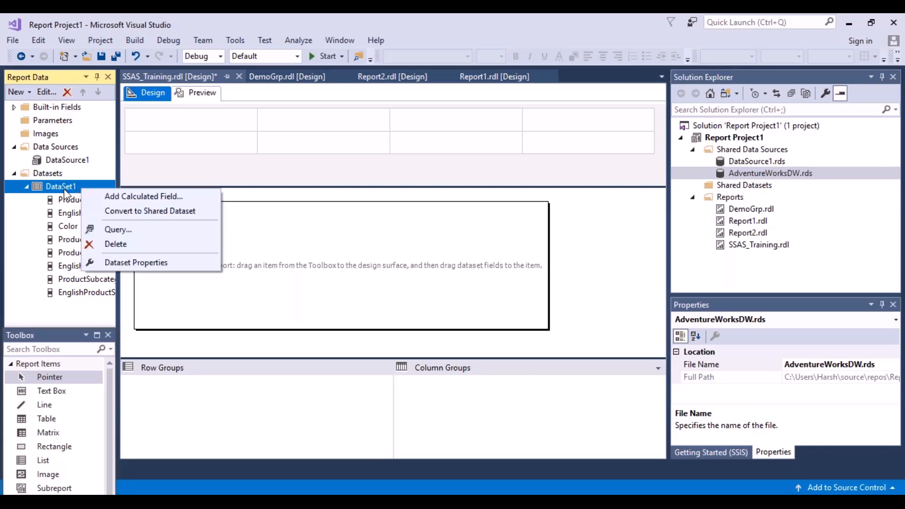
pyautogui.click(134, 264)
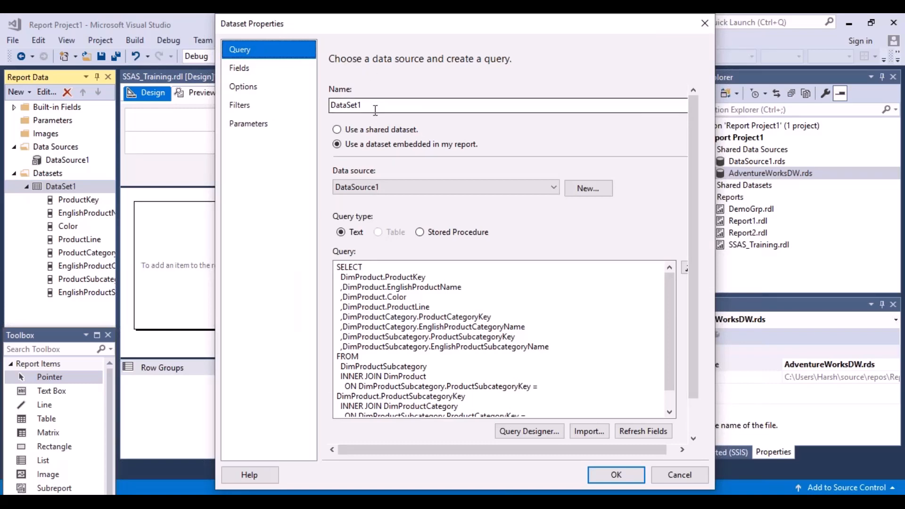
pyautogui.moveTo(373, 105); pyautogui.dragTo(317, 104)
pyautogui.write('Re')
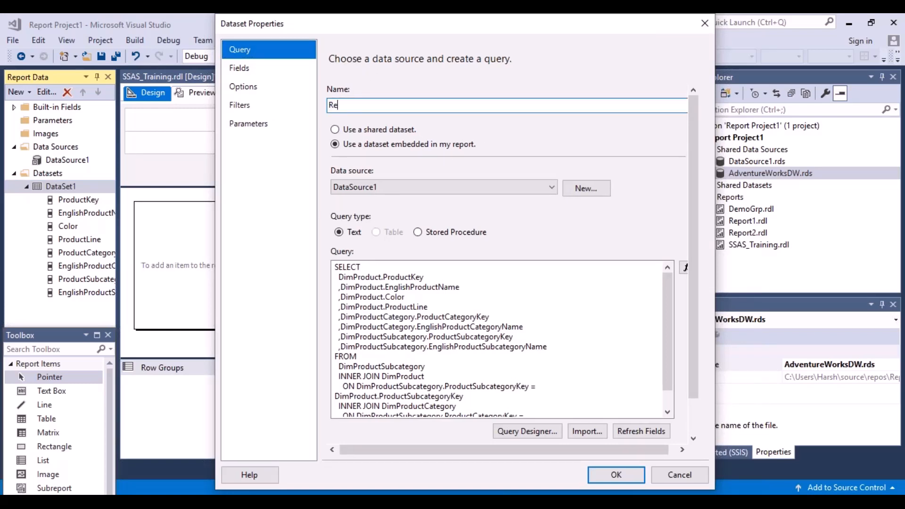
pyautogui.write('portDat')
pyautogui.write('a')
pyautogui.write('ds')
pyautogui.click(612, 475)
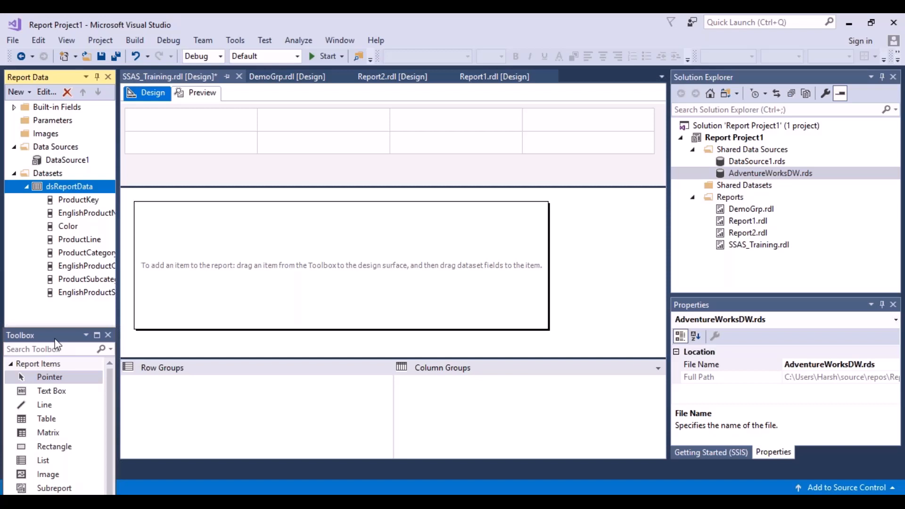
pyautogui.click(65, 44)
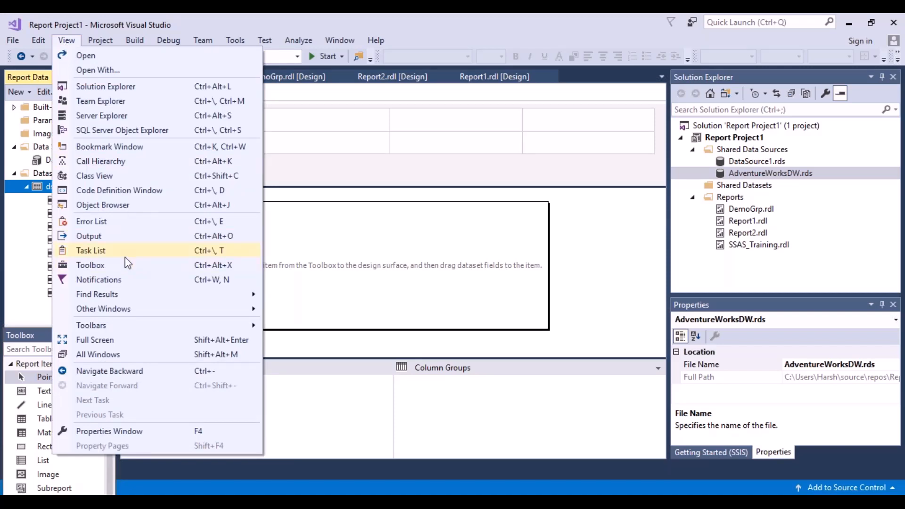
pyautogui.click(581, 285)
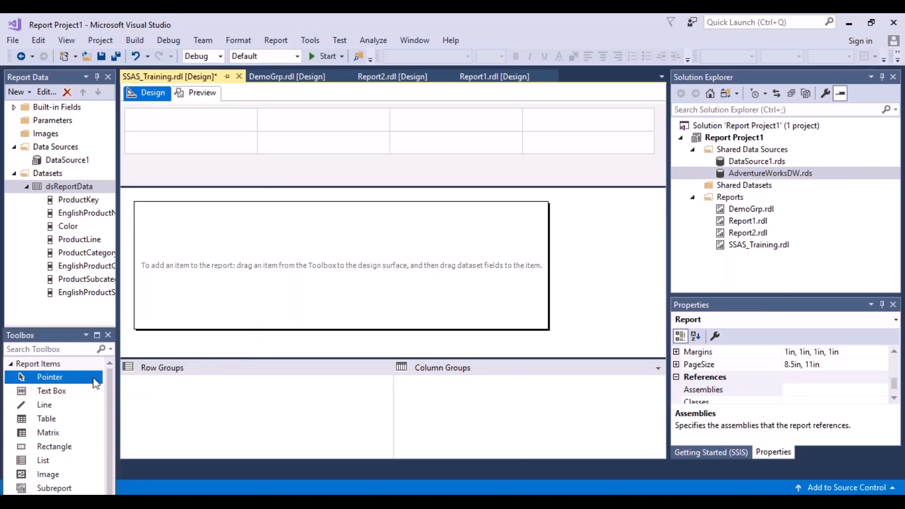
pyautogui.click(57, 378)
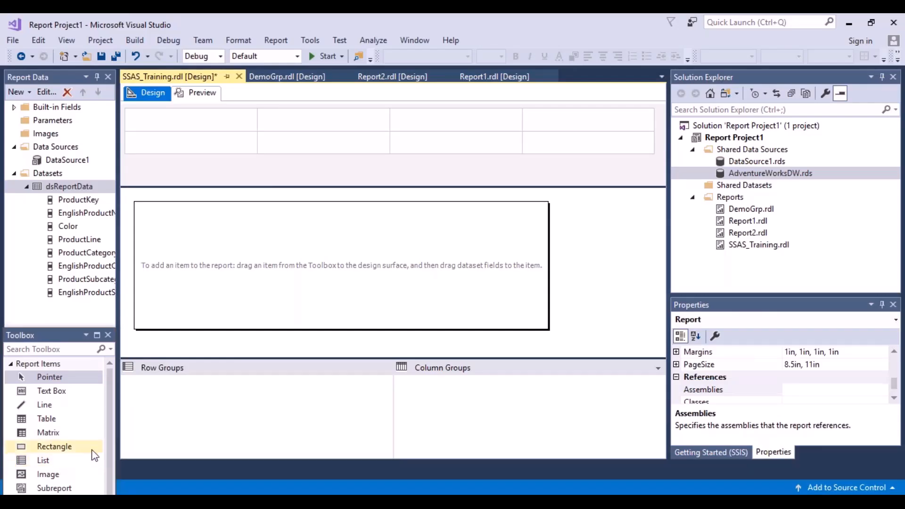
pyautogui.moveTo(110, 443)
pyautogui.mouseDown()
pyautogui.moveTo(112, 475)
pyautogui.moveTo(113, 432)
pyautogui.mouseUp()
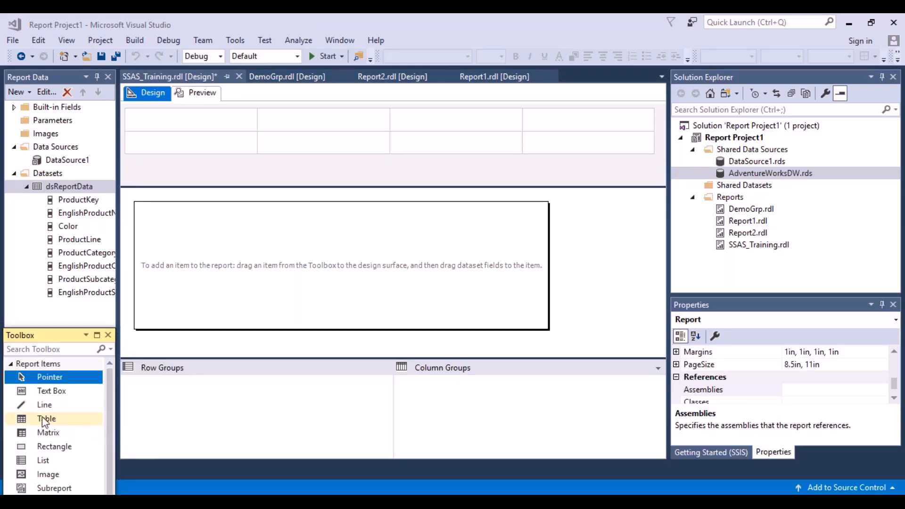
# Step: Insert a table in the report body and collapse the parameter grid above the body
pyautogui.moveTo(43, 420); pyautogui.dragTo(209, 233)
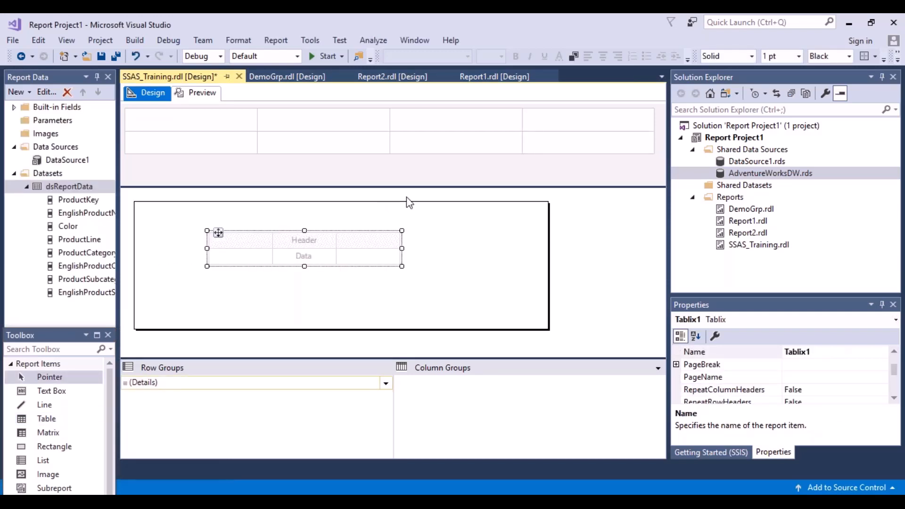
pyautogui.moveTo(395, 187); pyautogui.dragTo(389, 113)
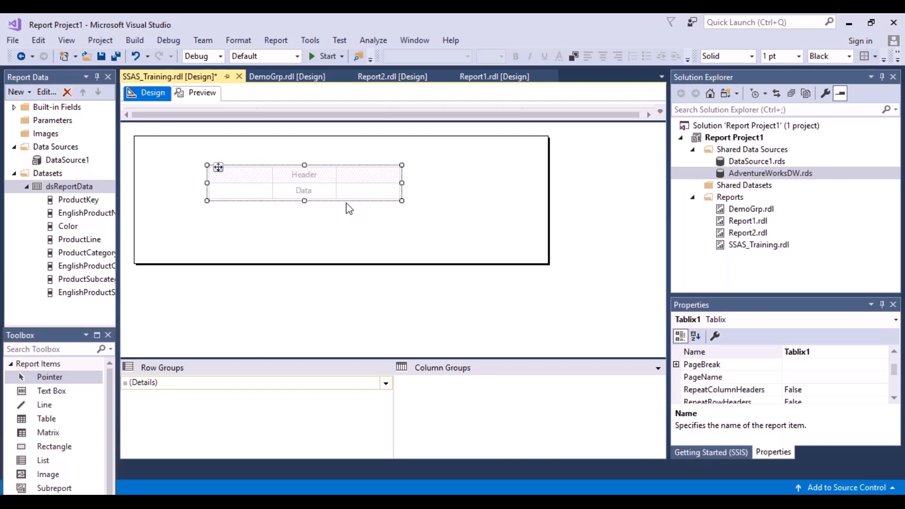
# Step: Move the table slightly to the right in the report body and widen its three columns
pyautogui.moveTo(322, 193)
pyautogui.moveTo(219, 167)
pyautogui.mouseDown()
pyautogui.moveTo(259, 173)
pyautogui.moveTo(232, 167)
pyautogui.mouseUp()
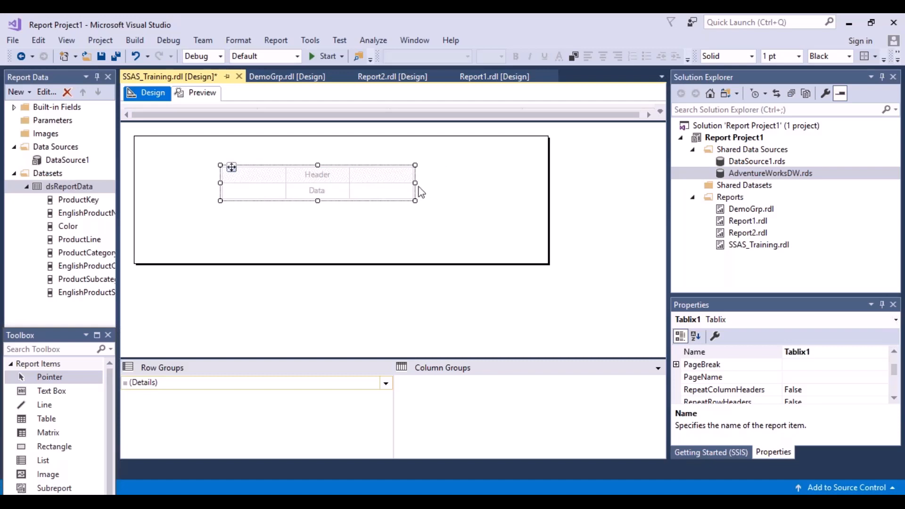
pyautogui.moveTo(416, 190); pyautogui.dragTo(496, 190)
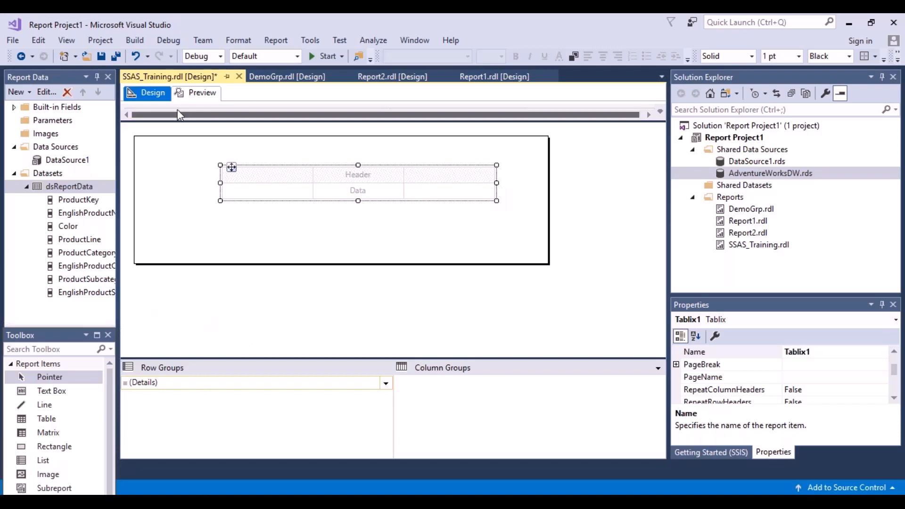
# Step: Fill the table's data row with EnglishProductCategoryName, EnglishProductSubcategoryName and EnglishProductName, in that order
pyautogui.moveTo(272, 200)
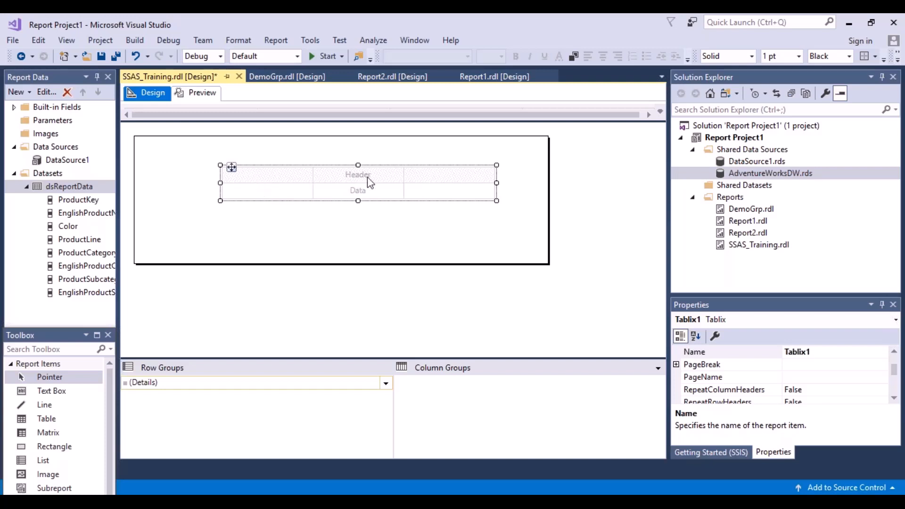
pyautogui.moveTo(371, 201)
pyautogui.moveTo(296, 193)
pyautogui.click(308, 189)
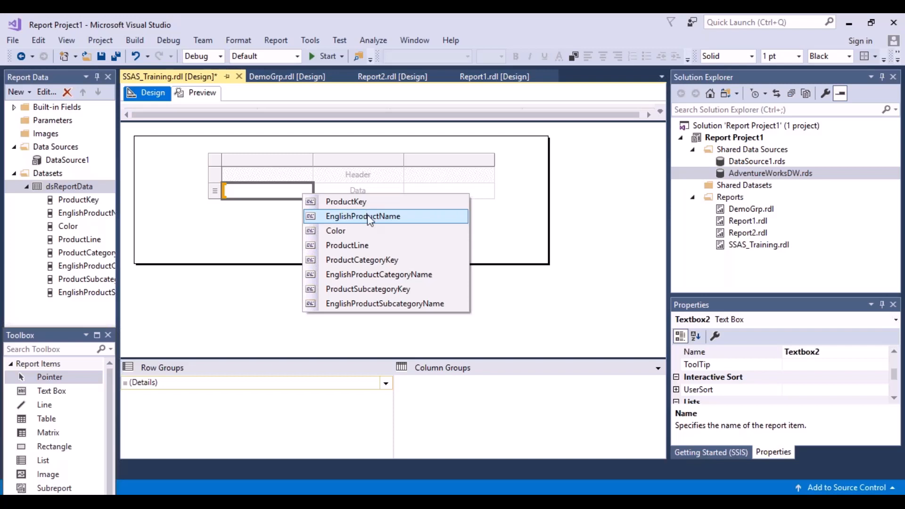
pyautogui.click(408, 275)
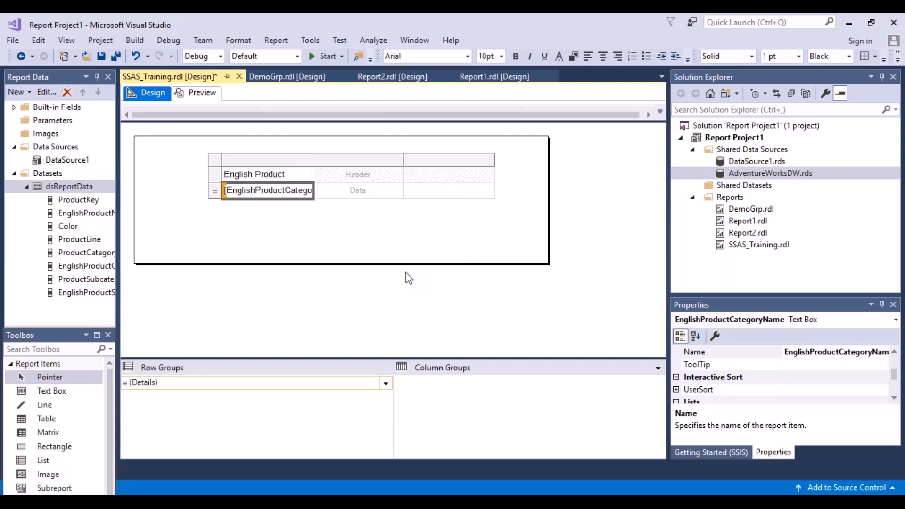
pyautogui.click(398, 190)
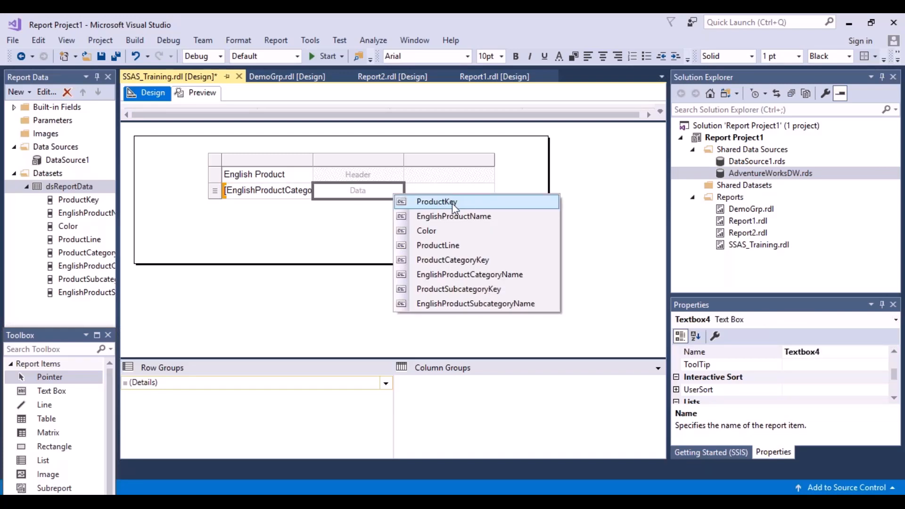
pyautogui.click(466, 304)
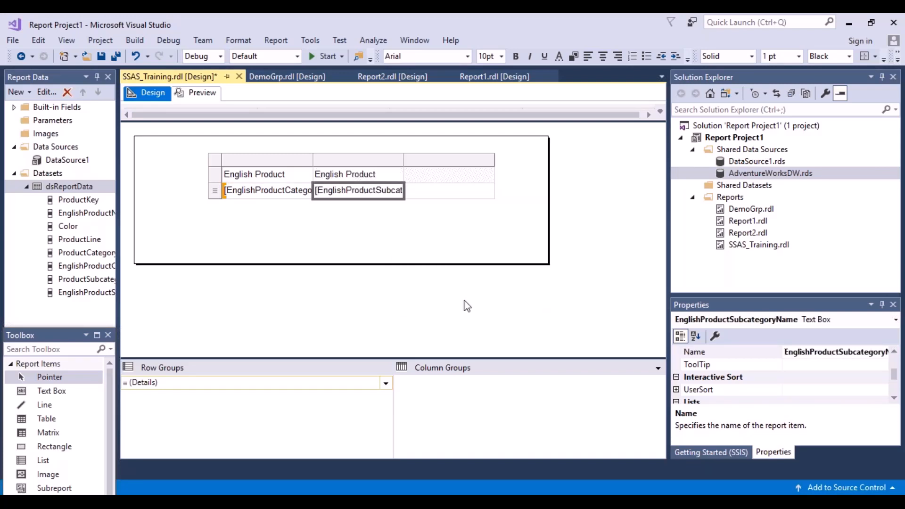
pyautogui.click(490, 189)
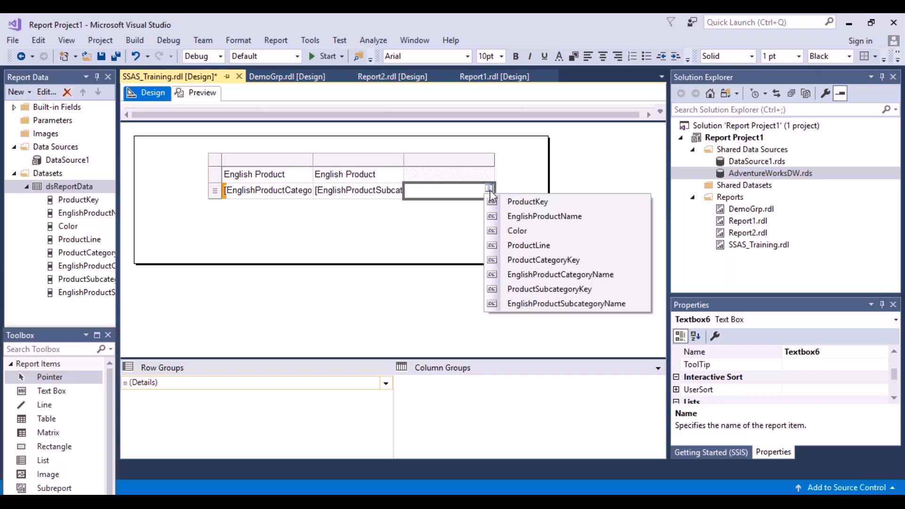
pyautogui.click(536, 217)
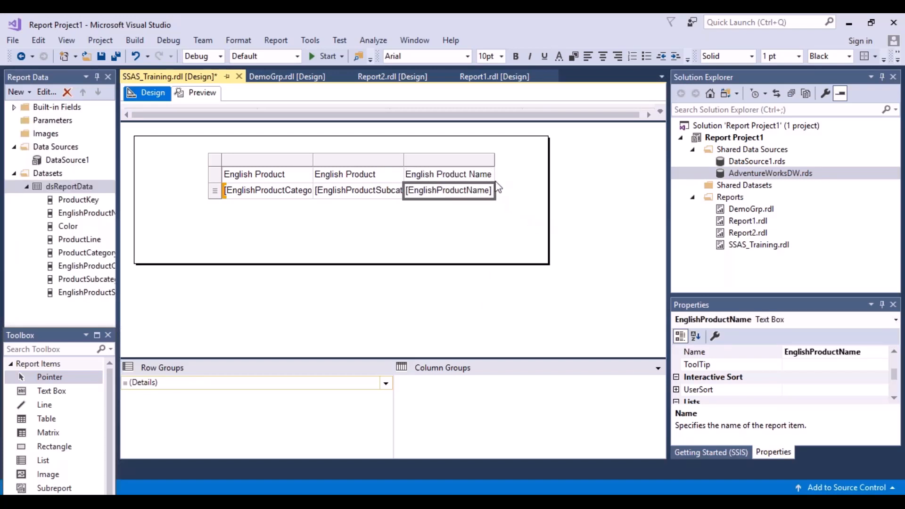
# Step: Add a ProductLine column to the right of the English Product Name column, and widen the report body
pyautogui.click(480, 161)
pyautogui.rightClick(480, 161)
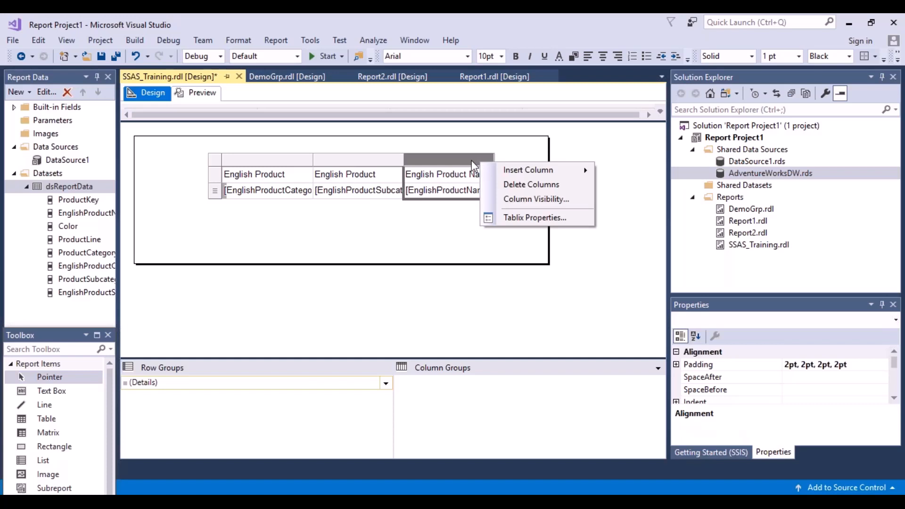
pyautogui.moveTo(523, 174)
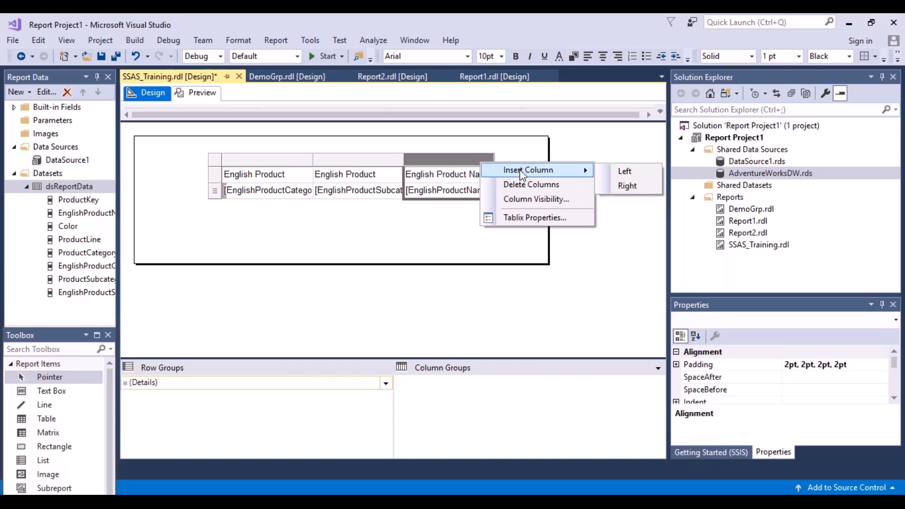
pyautogui.click(637, 186)
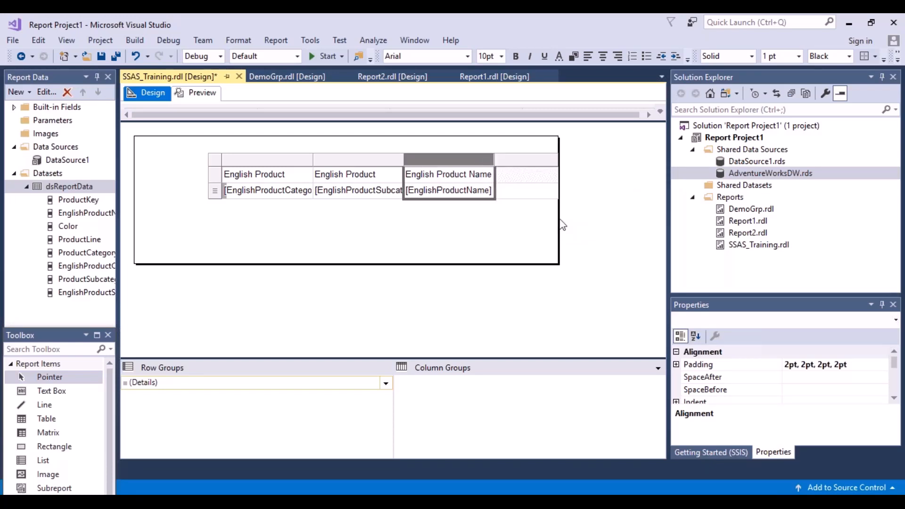
pyautogui.moveTo(559, 217); pyautogui.dragTo(630, 243)
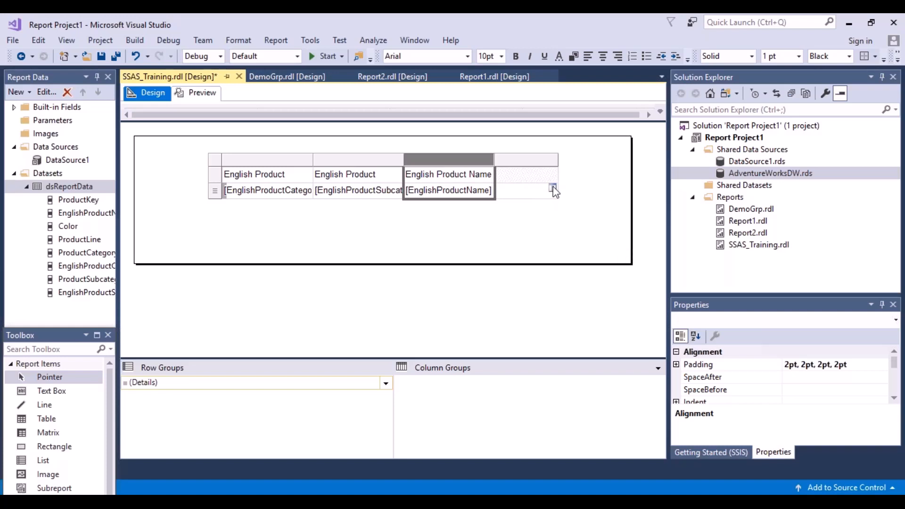
pyautogui.click(554, 188)
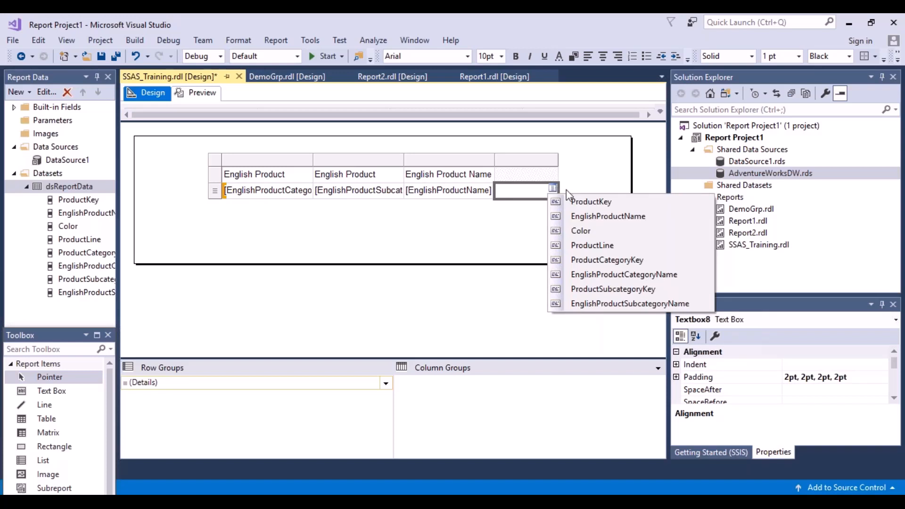
pyautogui.click(592, 245)
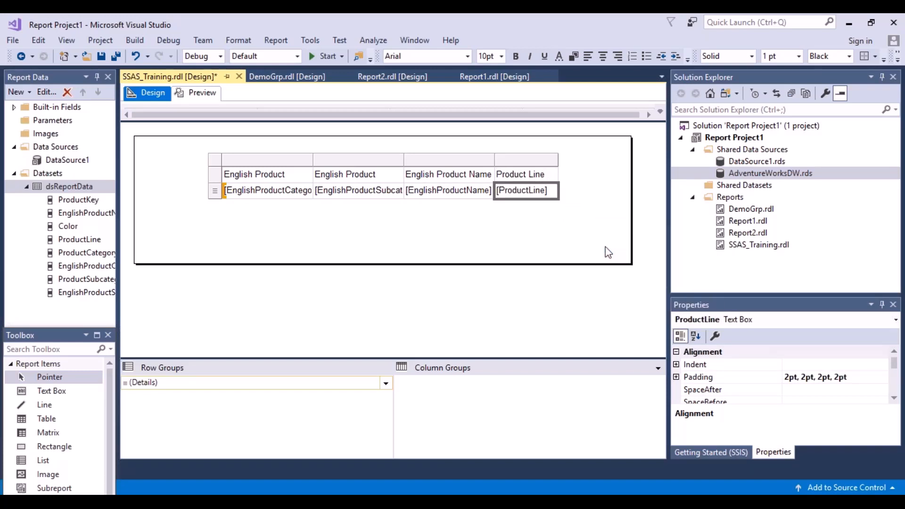
# Step: Add a column with the Color field to the right of the Product Line column and preview the report
pyautogui.rightClick(552, 164)
pyautogui.moveTo(590, 172)
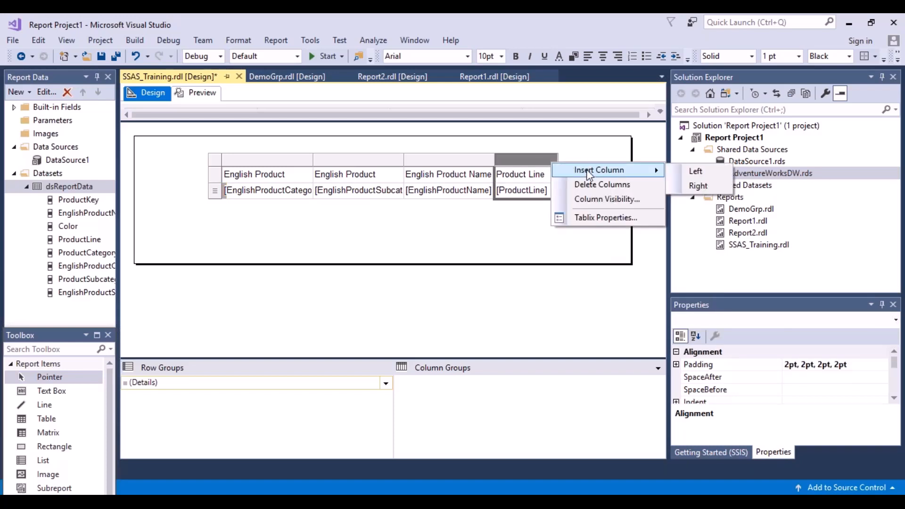
pyautogui.click(698, 186)
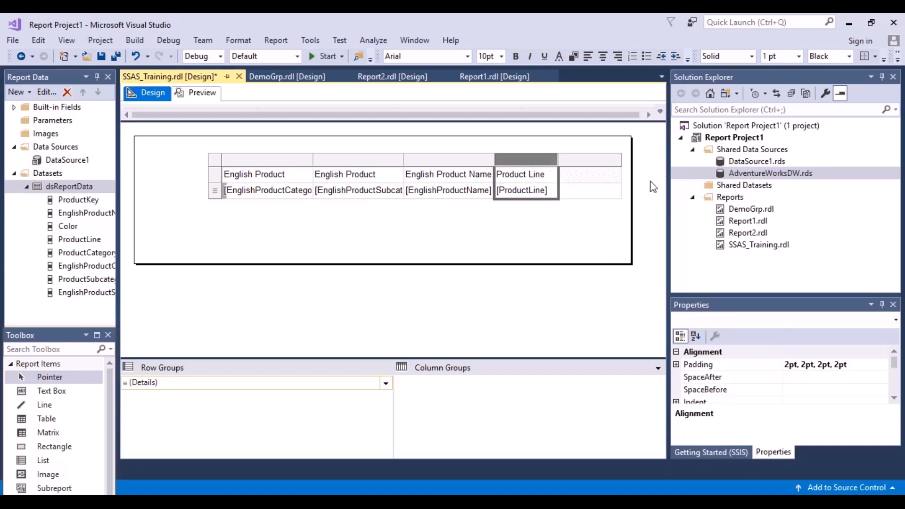
pyautogui.click(616, 188)
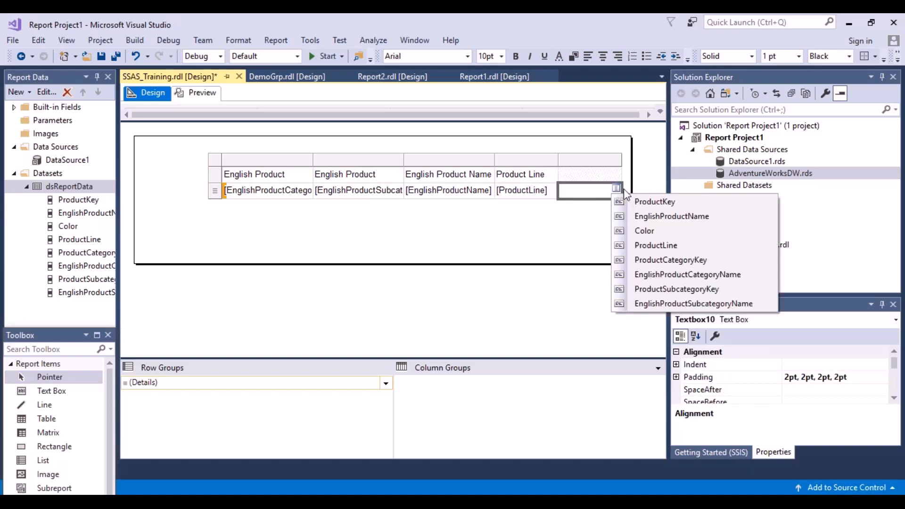
pyautogui.click(656, 230)
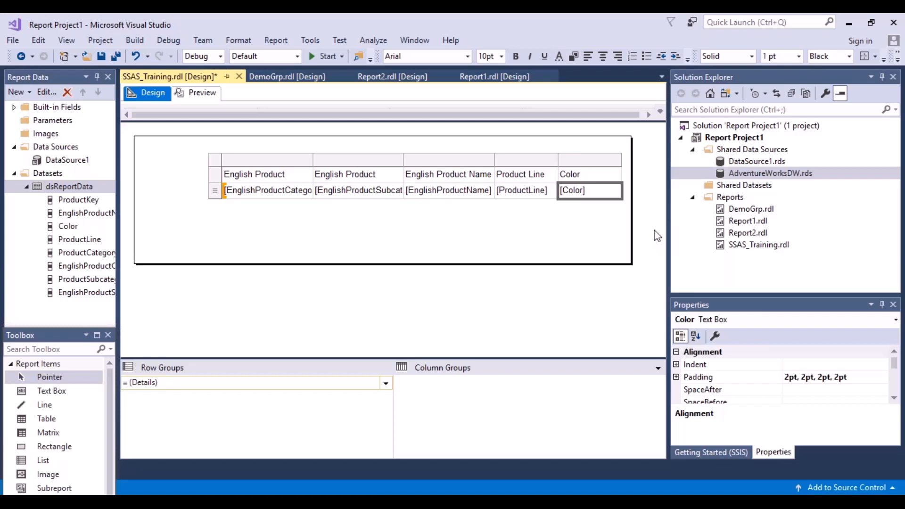
pyautogui.click(204, 94)
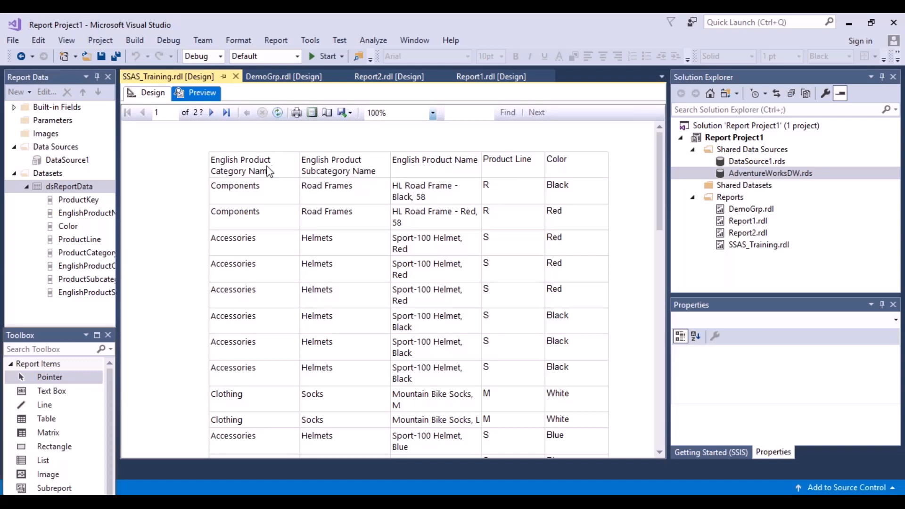
# Step: Return to the report design and move the whole table closer to the left edge of the report body
pyautogui.click(151, 93)
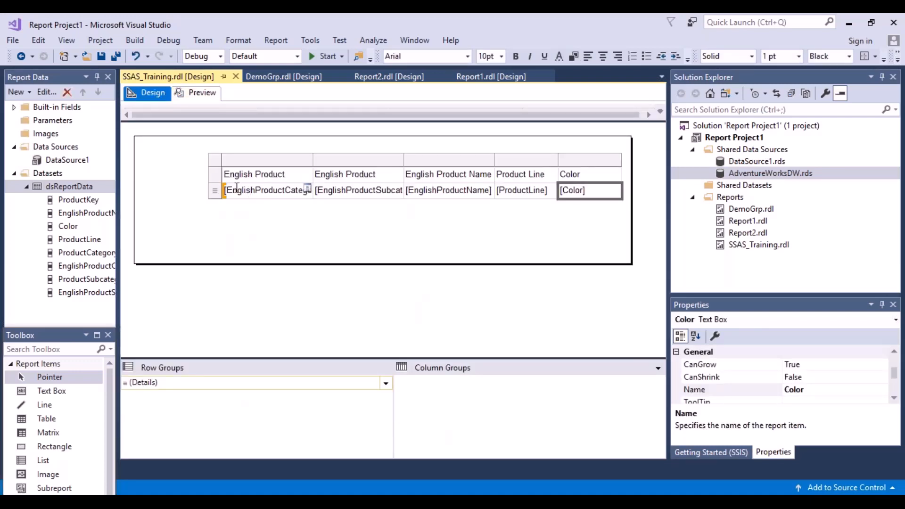
pyautogui.click(219, 160)
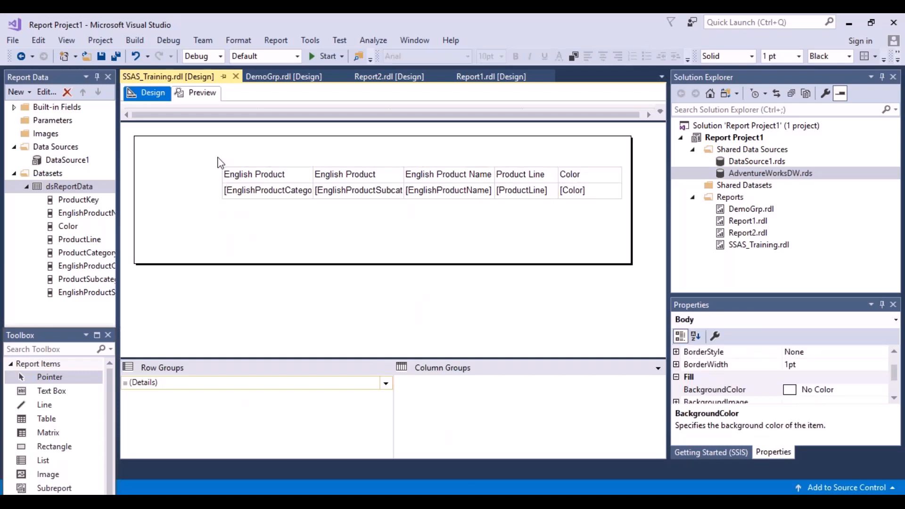
pyautogui.click(223, 171)
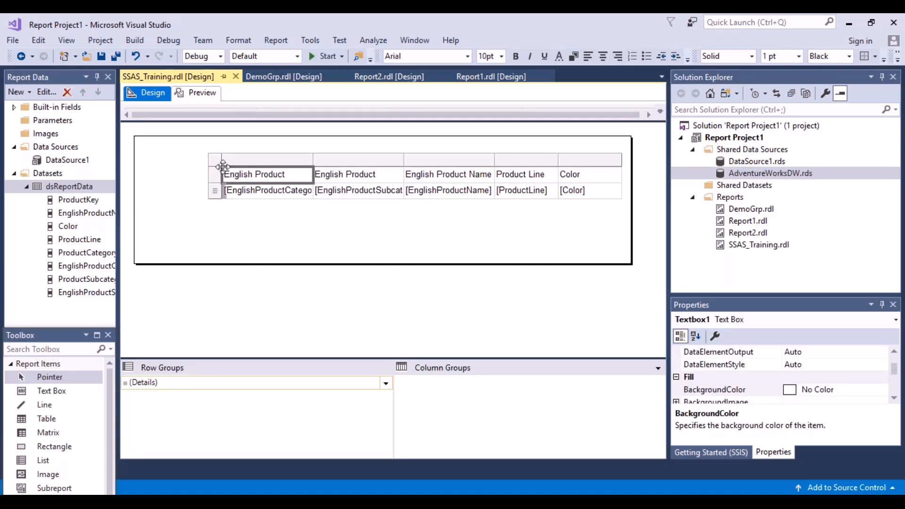
pyautogui.moveTo(223, 167); pyautogui.dragTo(218, 167)
pyautogui.click(241, 160)
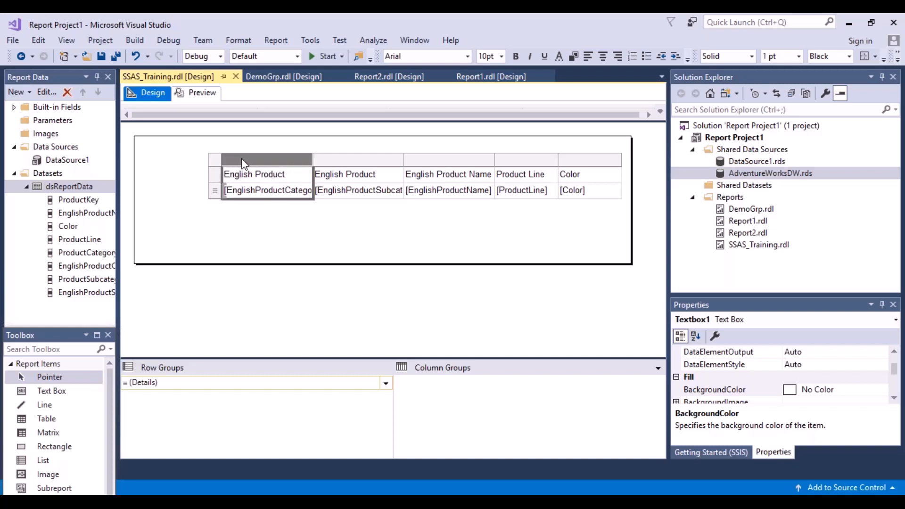
pyautogui.click(213, 158)
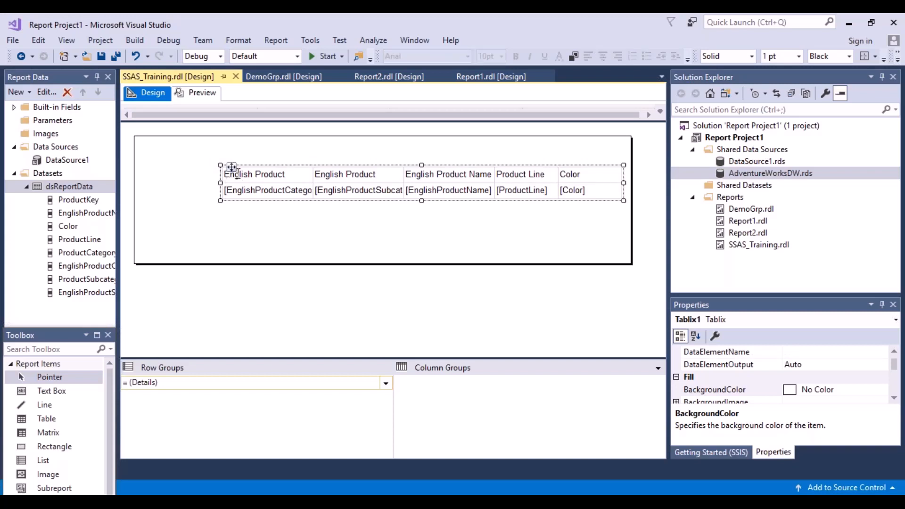
pyautogui.moveTo(231, 166); pyautogui.dragTo(179, 167)
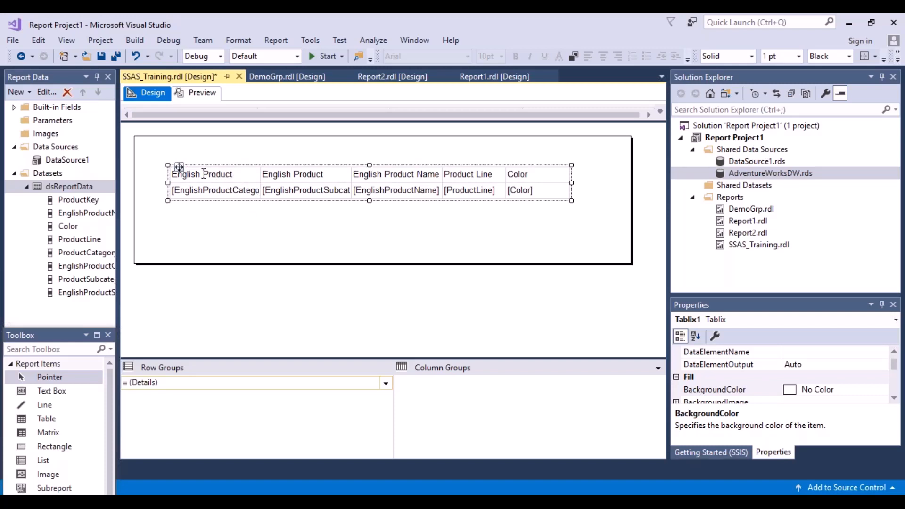
# Step: Shorten the first column's header text to Product Category
pyautogui.click(223, 194)
pyautogui.click(203, 175)
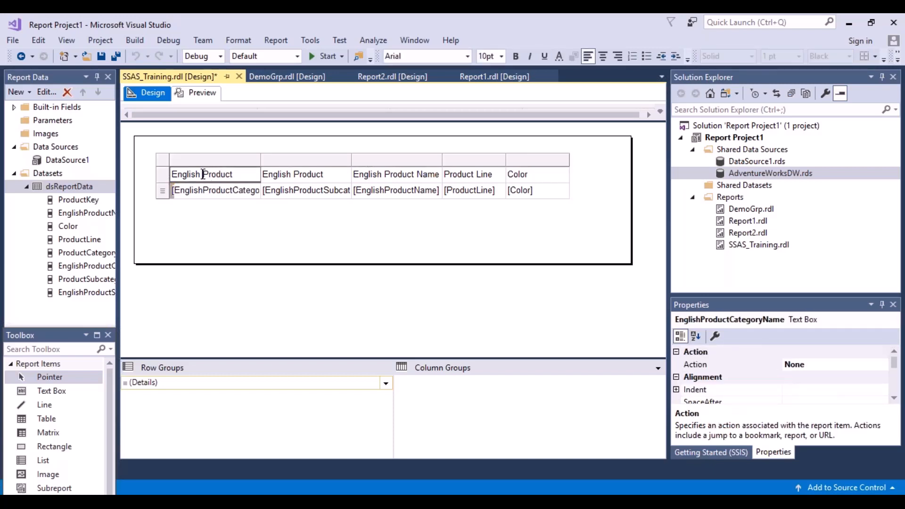
pyautogui.press('BackSpace')
pyautogui.press('BackSpace')
pyautogui.press('BackSpace')
pyautogui.press('BackSpace')
pyautogui.press('BackSpace')
pyautogui.press('BackSpace')
pyautogui.press('BackSpace')
pyautogui.press('BackSpace')
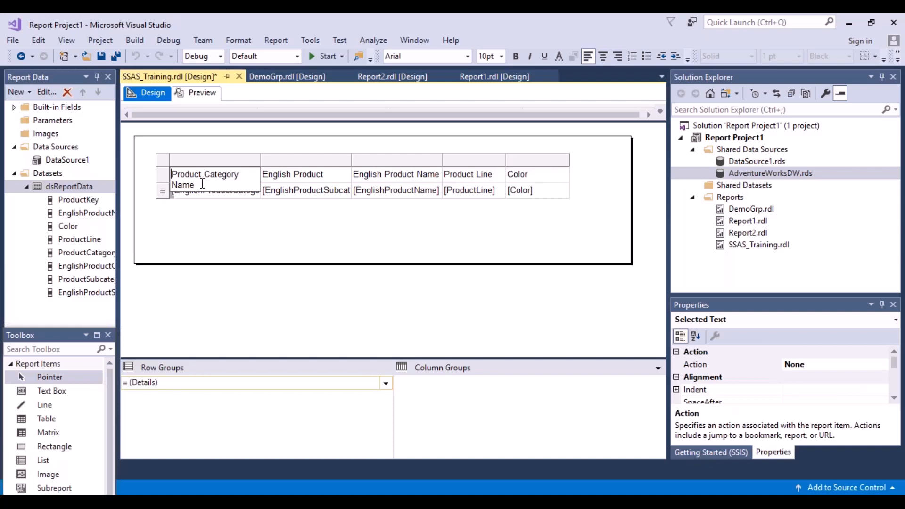
pyautogui.click(203, 184)
pyautogui.press('BackSpace')
pyautogui.press('BackSpace')
pyautogui.press('BackSpace')
pyautogui.press('BackSpace')
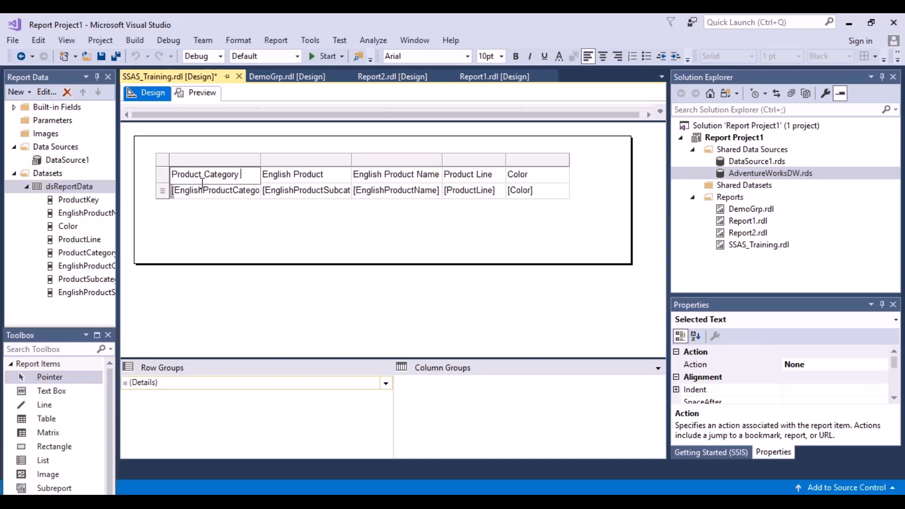
pyautogui.press('Escape')
# Step: Shorten the second column's header text to Product Subcategory
pyautogui.click(292, 175)
pyautogui.press('BackSpace')
pyautogui.press('BackSpace')
pyautogui.press('BackSpace')
pyautogui.press('BackSpace')
pyautogui.press('BackSpace')
pyautogui.press('BackSpace')
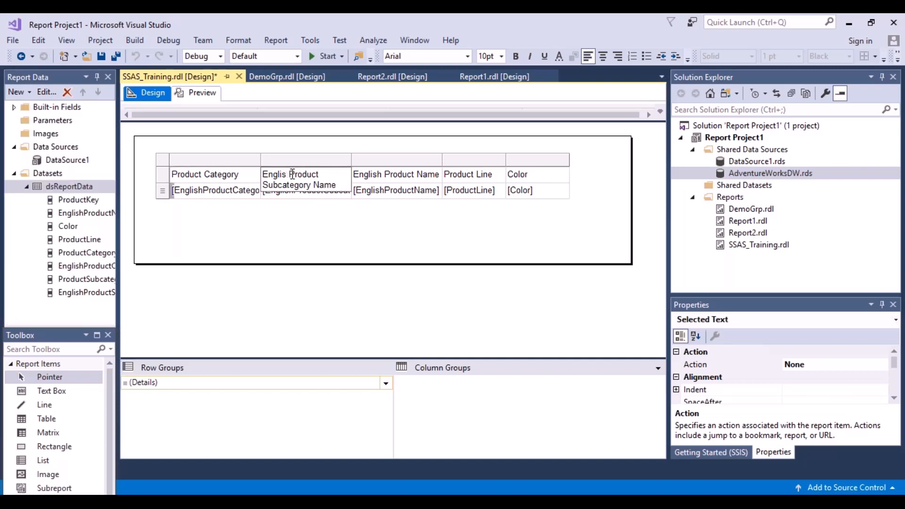
pyautogui.press('BackSpace')
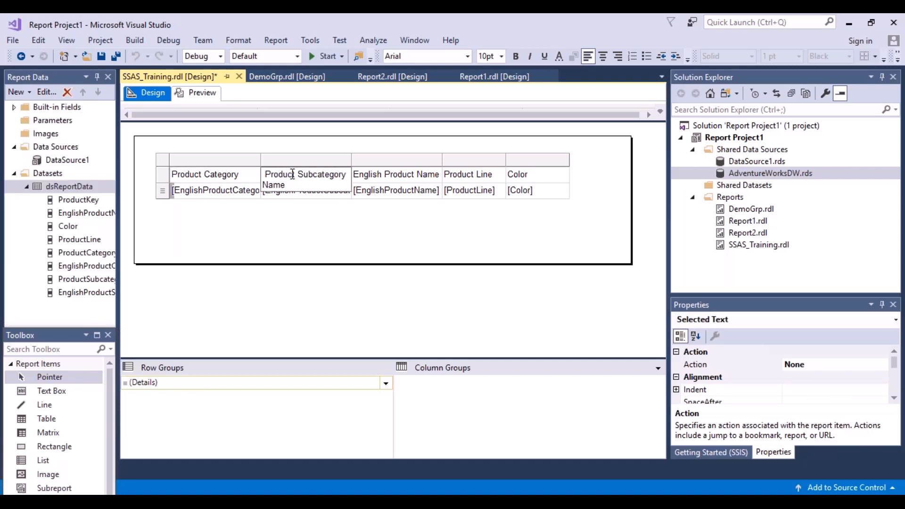
pyautogui.press('Delete')
pyautogui.click(293, 188)
pyautogui.press('BackSpace')
pyautogui.press('BackSpace')
pyautogui.press('BackSpace')
pyautogui.press('BackSpace')
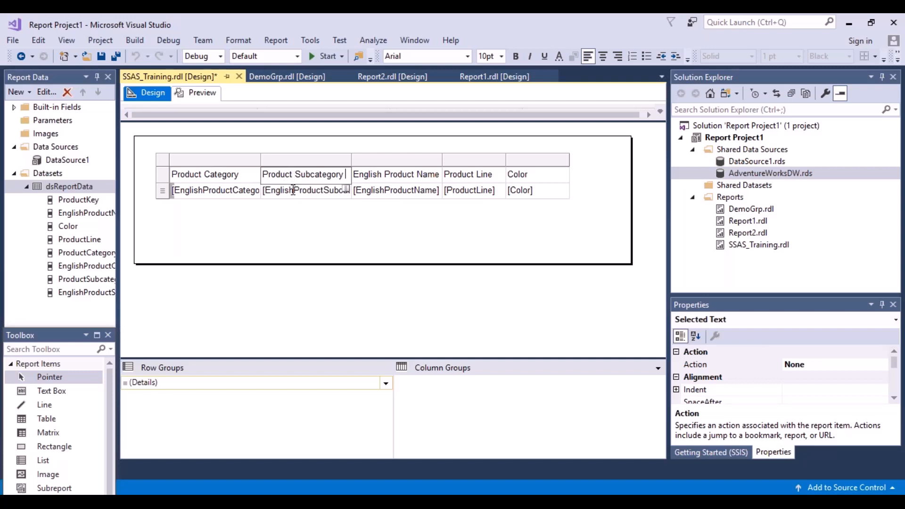
# Step: Shorten the header text above the EnglishProductName field to Product
pyautogui.click(386, 173)
pyautogui.press('BackSpace')
pyautogui.press('BackSpace')
pyautogui.press('BackSpace')
pyautogui.press('BackSpace')
pyautogui.press('BackSpace')
pyautogui.press('BackSpace')
pyautogui.press('BackSpace')
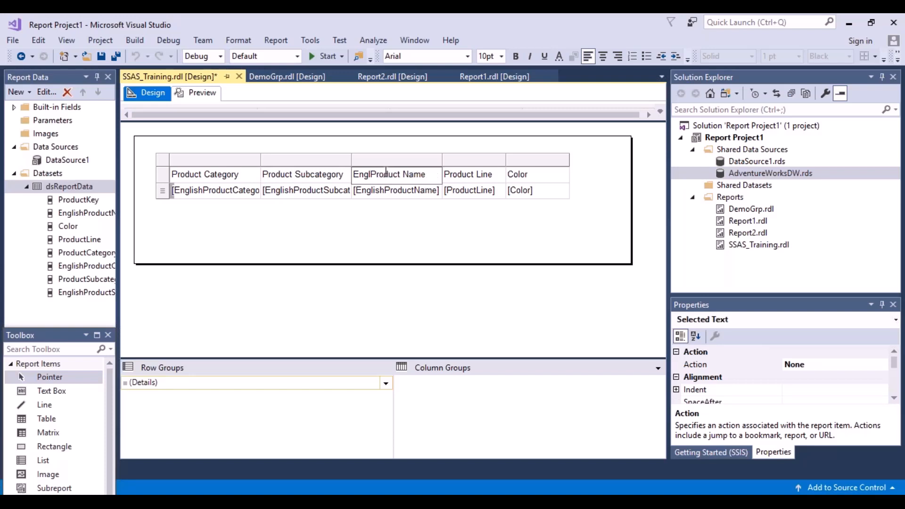
pyautogui.press('BackSpace')
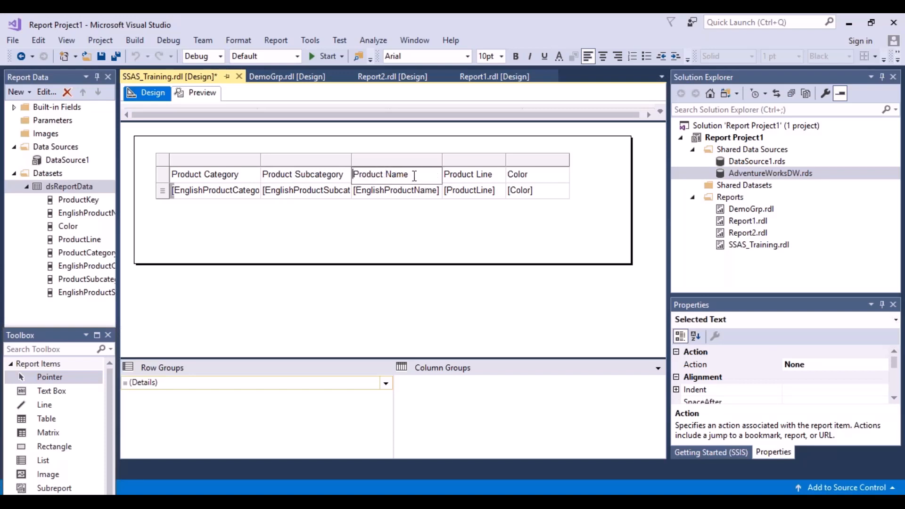
pyautogui.press('BackSpace')
pyautogui.press('BackSpace')
pyautogui.press('BackSpace')
pyautogui.press('BackSpace')
pyautogui.press('BackSpace')
pyautogui.click(452, 257)
# Step: Widen the Product column by more than half of its width
pyautogui.click(446, 180)
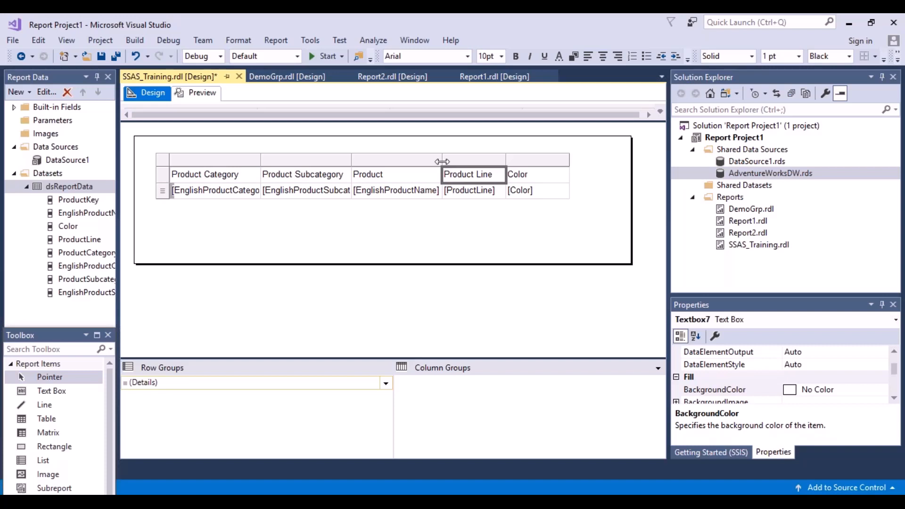
pyautogui.click(406, 170)
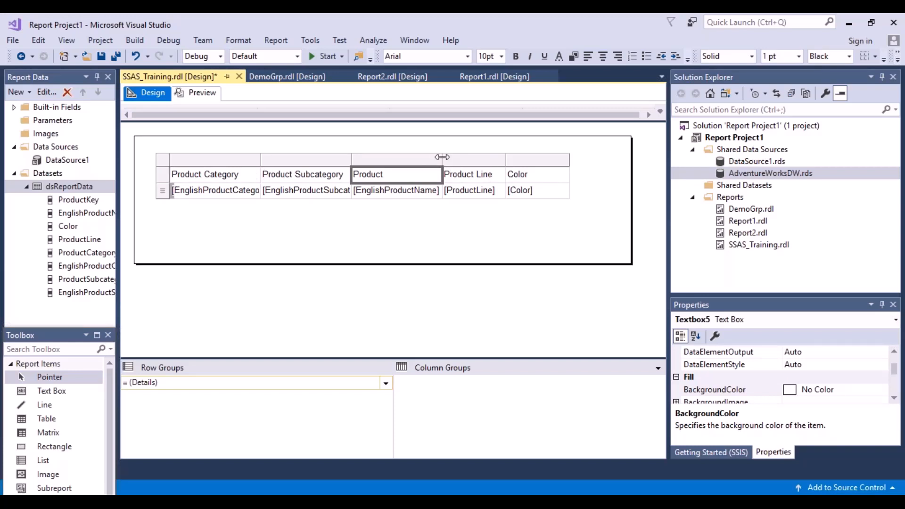
pyautogui.moveTo(443, 157); pyautogui.dragTo(496, 156)
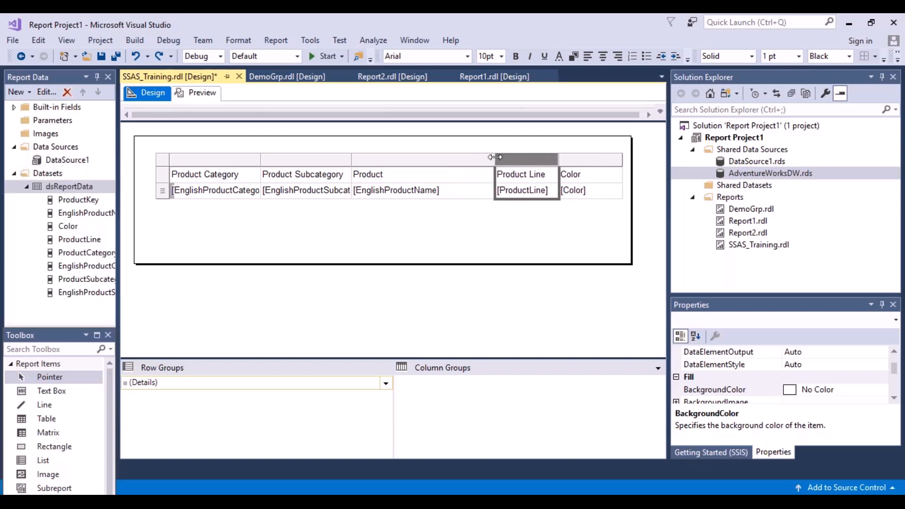
# Step: Move the table slightly further left in the report body and widen the Product column a little more
pyautogui.click(166, 167)
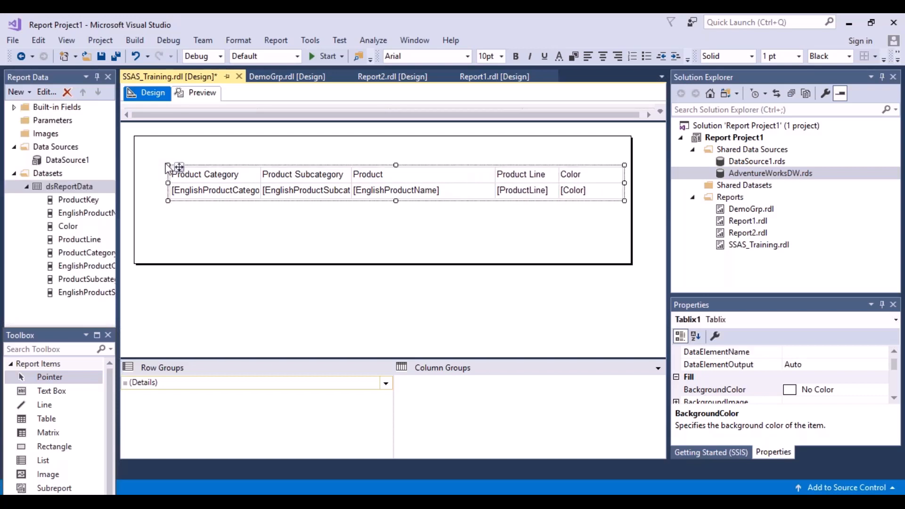
pyautogui.click(179, 167)
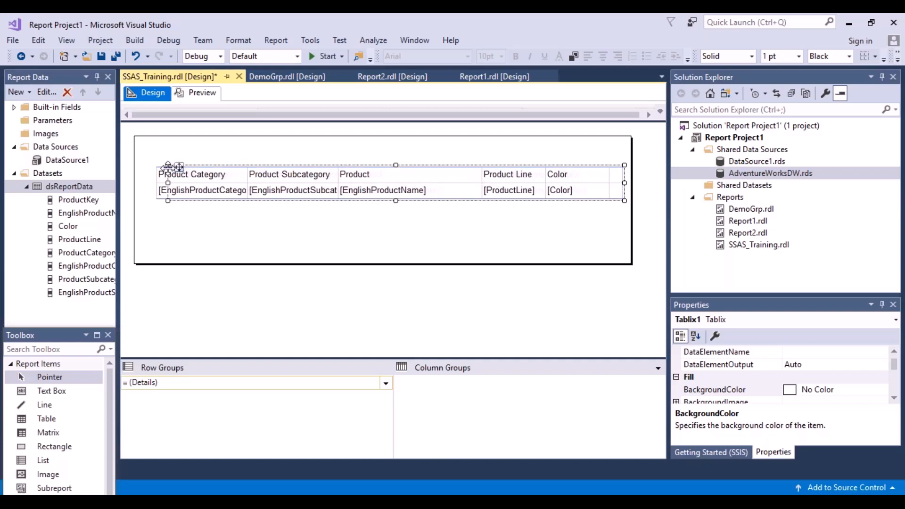
pyautogui.moveTo(168, 167); pyautogui.dragTo(167, 167)
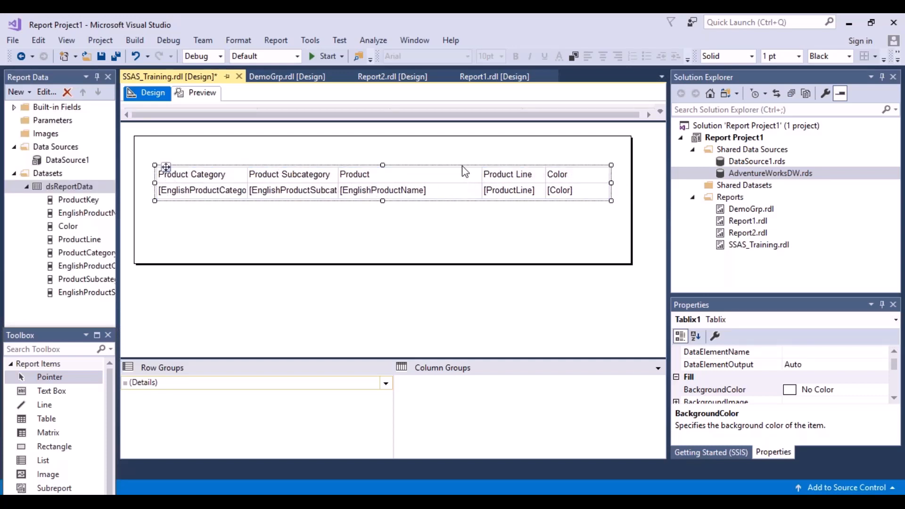
pyautogui.click(485, 176)
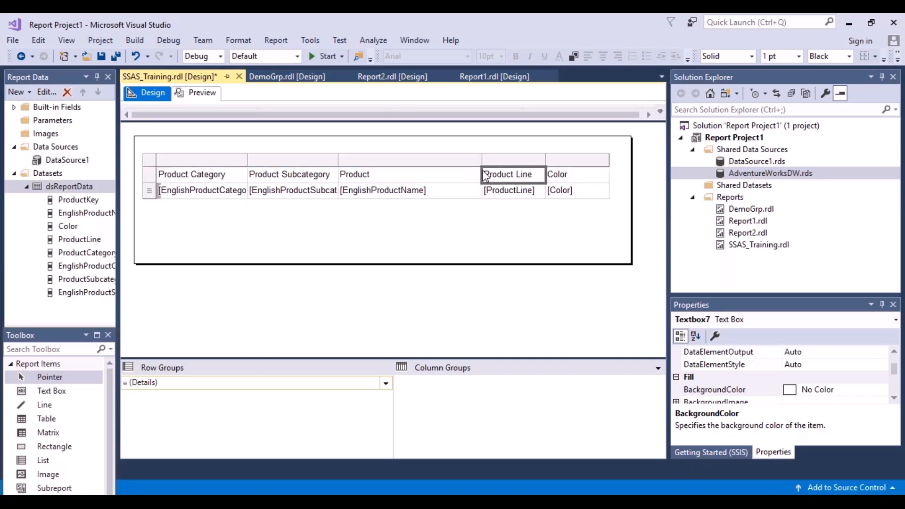
pyautogui.moveTo(482, 162); pyautogui.dragTo(491, 162)
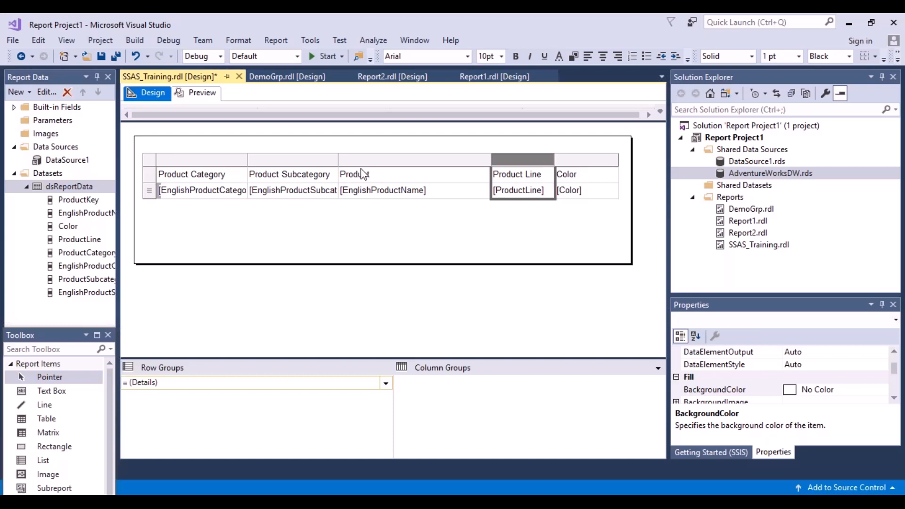
# Step: Format the table's header row as bold, centred text on a Khaki background
pyautogui.click(151, 177)
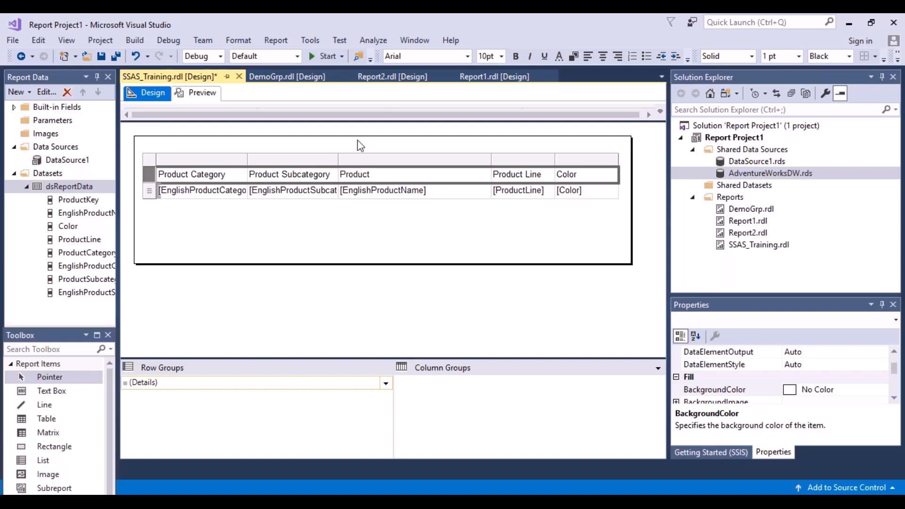
pyautogui.click(516, 58)
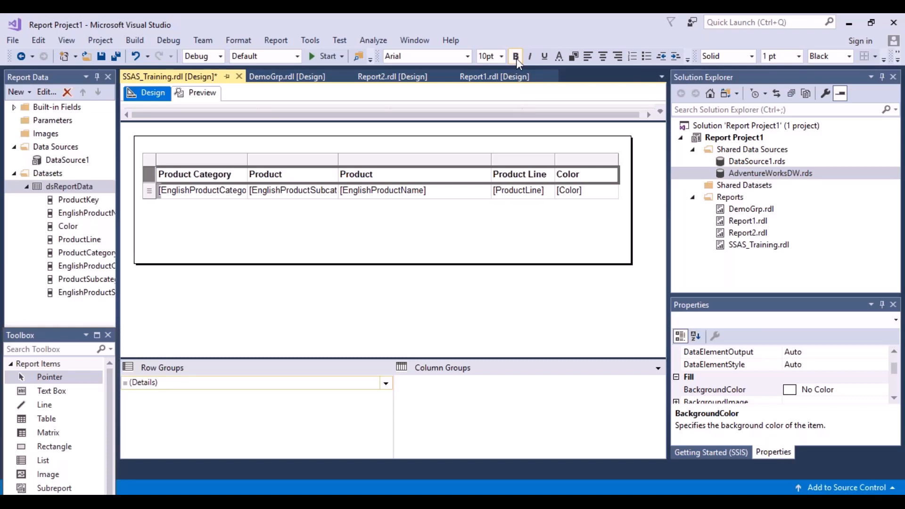
pyautogui.click(603, 57)
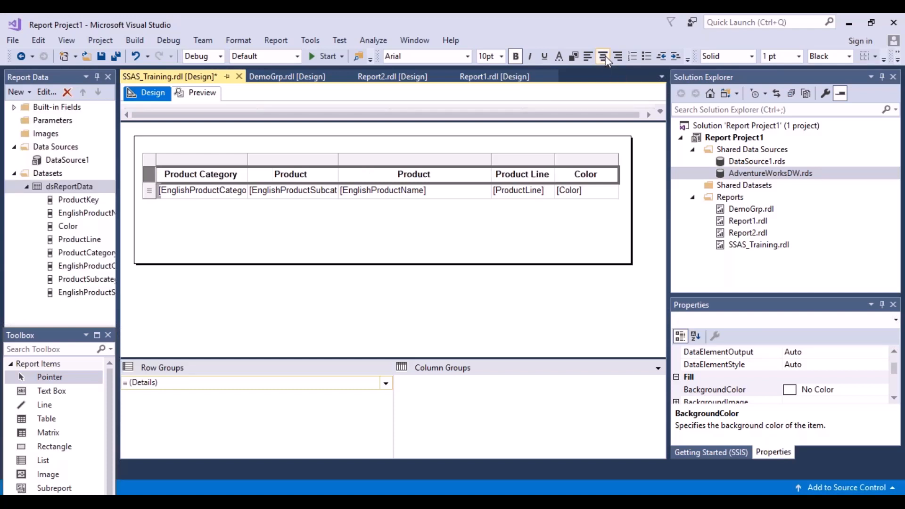
pyautogui.click(574, 57)
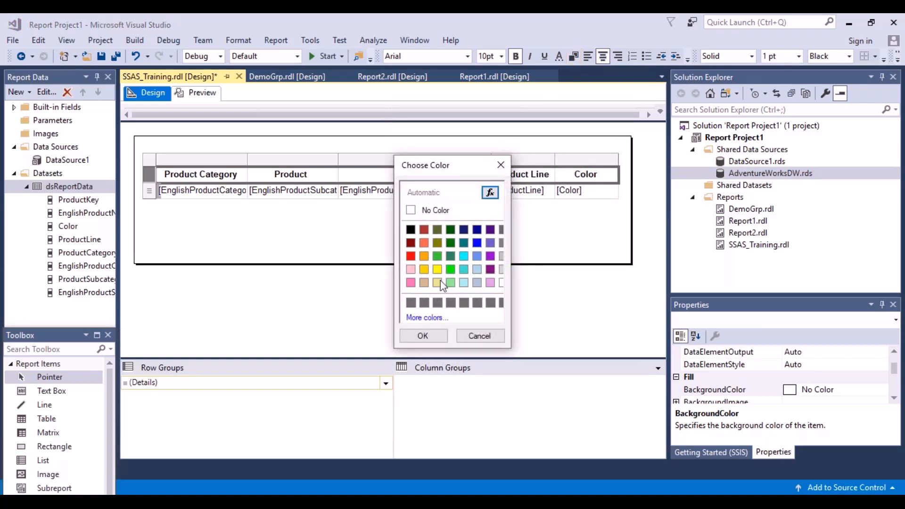
pyautogui.click(438, 284)
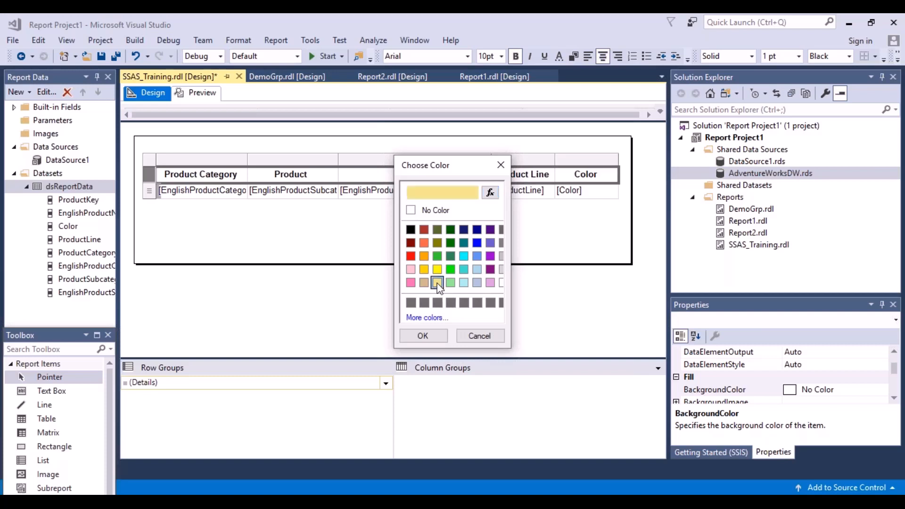
pyautogui.click(424, 338)
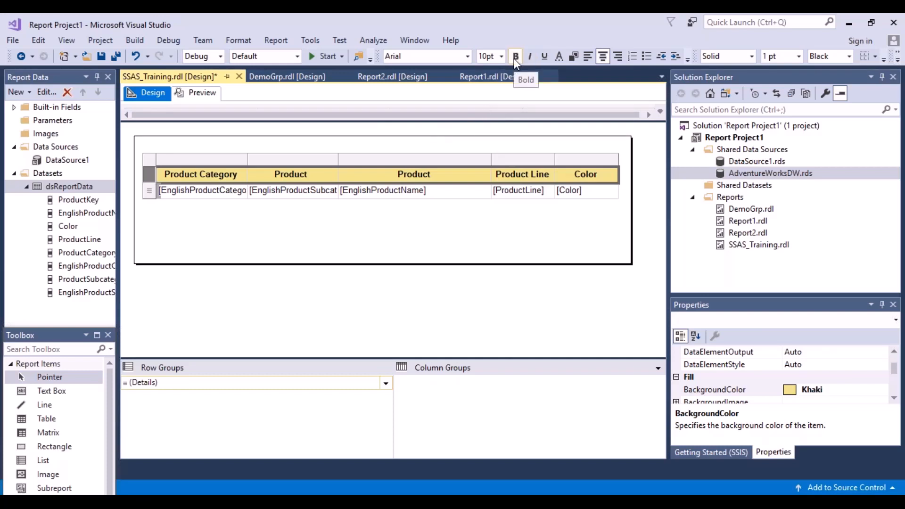
# Step: Change the header row's text color to dark blue and preview the report
pyautogui.click(557, 58)
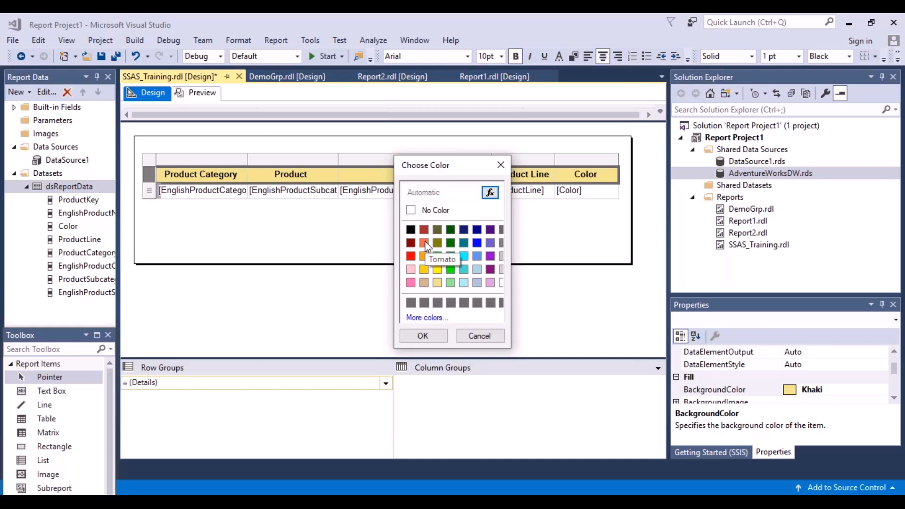
pyautogui.click(478, 230)
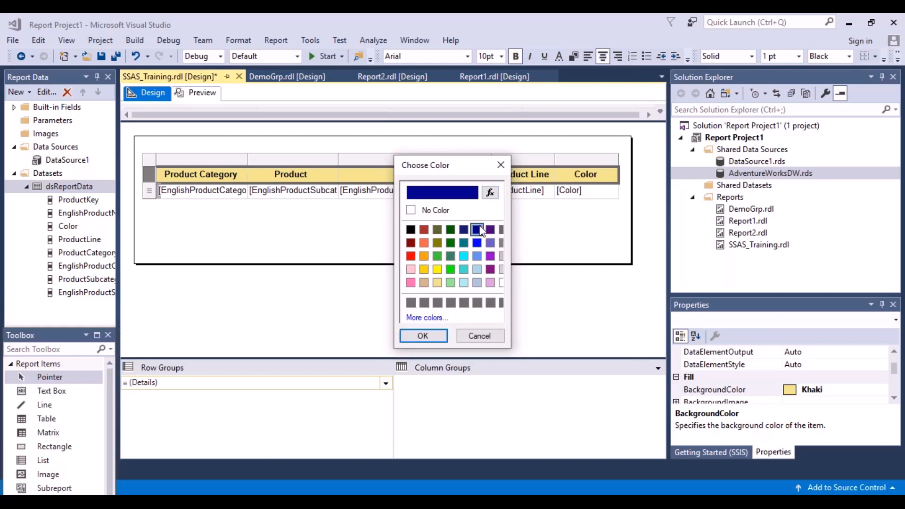
pyautogui.click(438, 335)
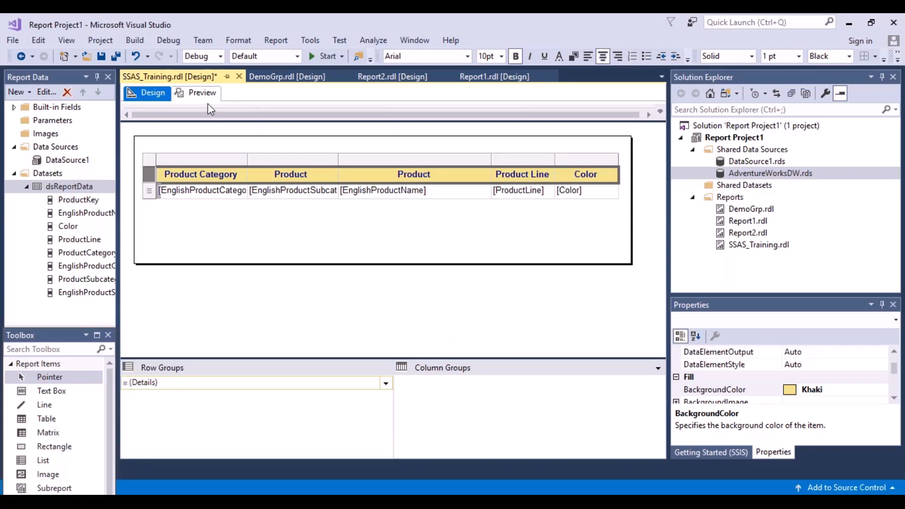
pyautogui.click(197, 93)
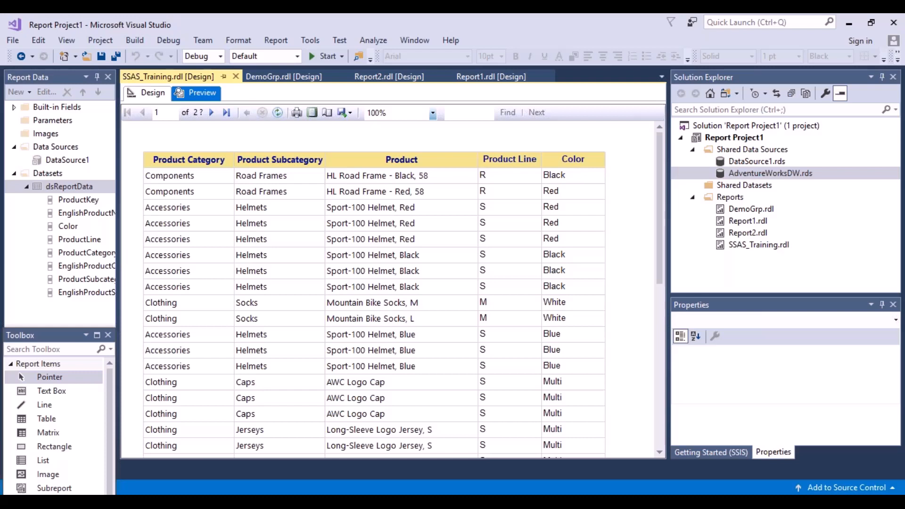
pyautogui.click(146, 97)
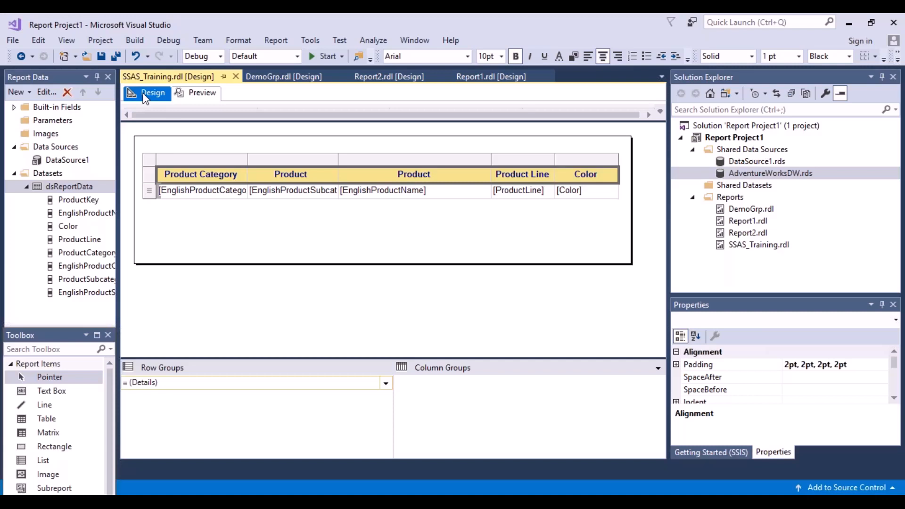
# Step: Insert a new row above the table's header row
pyautogui.rightClick(148, 182)
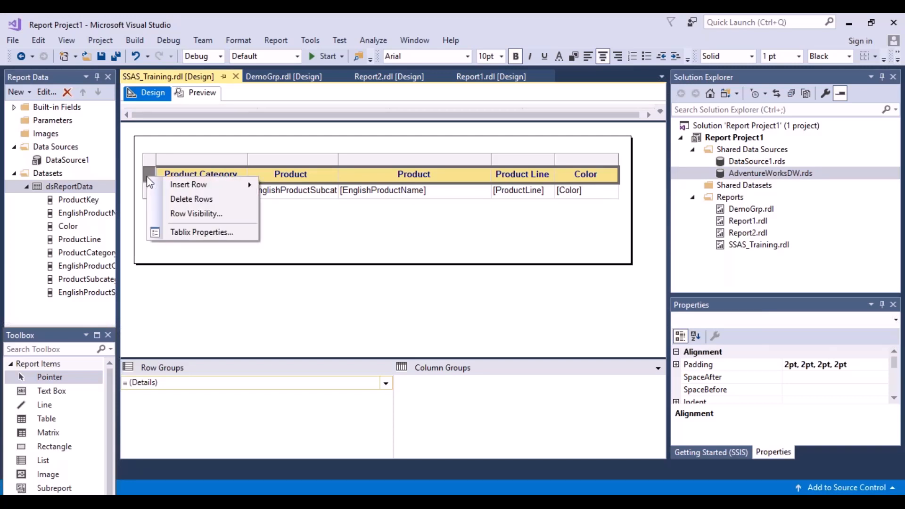
pyautogui.moveTo(226, 184)
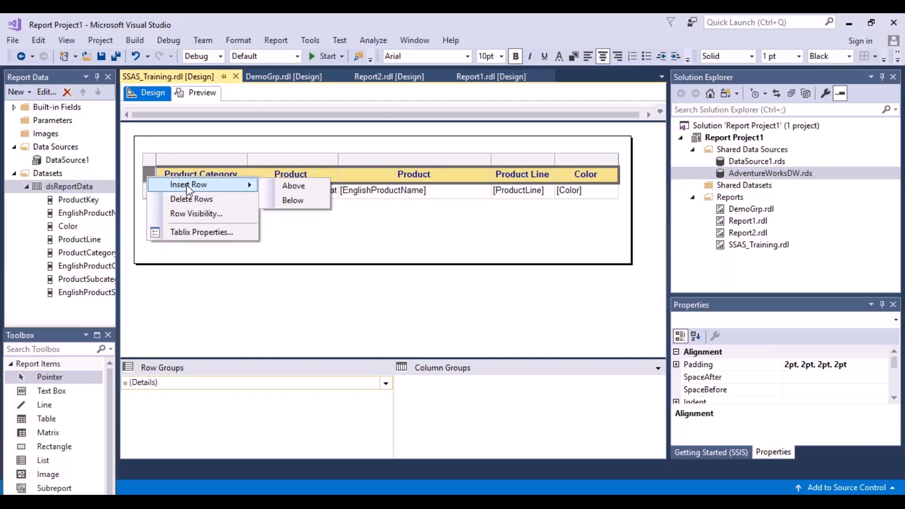
pyautogui.click(294, 186)
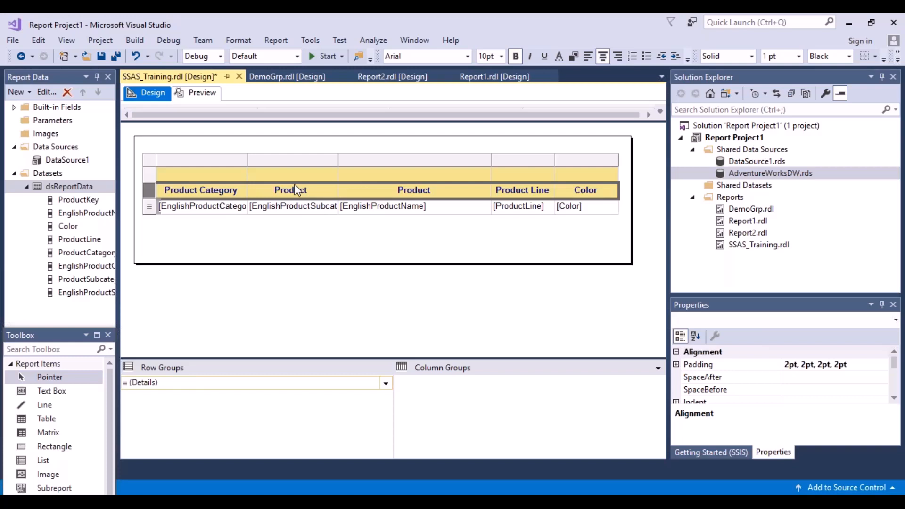
# Step: Fill all five cells of the empty row above the column headers with an orange background
pyautogui.click(196, 179)
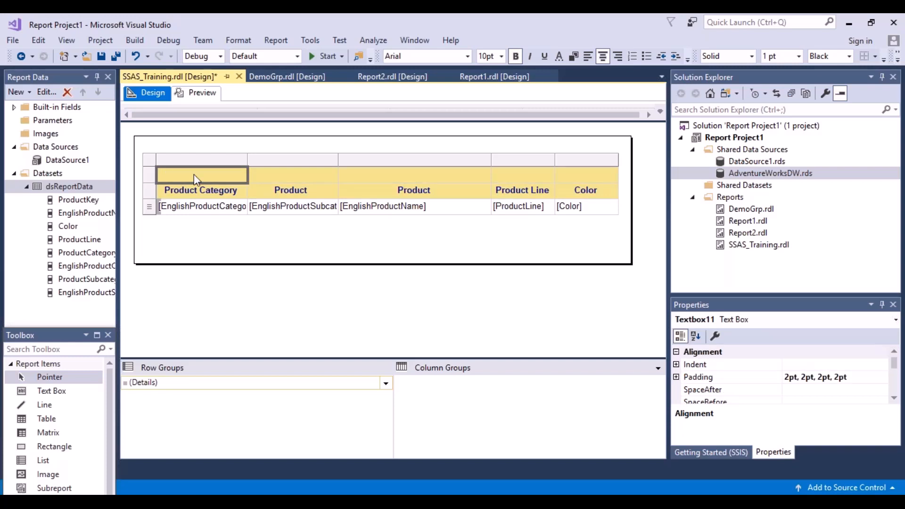
pyautogui.keyDown('shift'); pyautogui.click(293, 172); pyautogui.keyUp('shift')
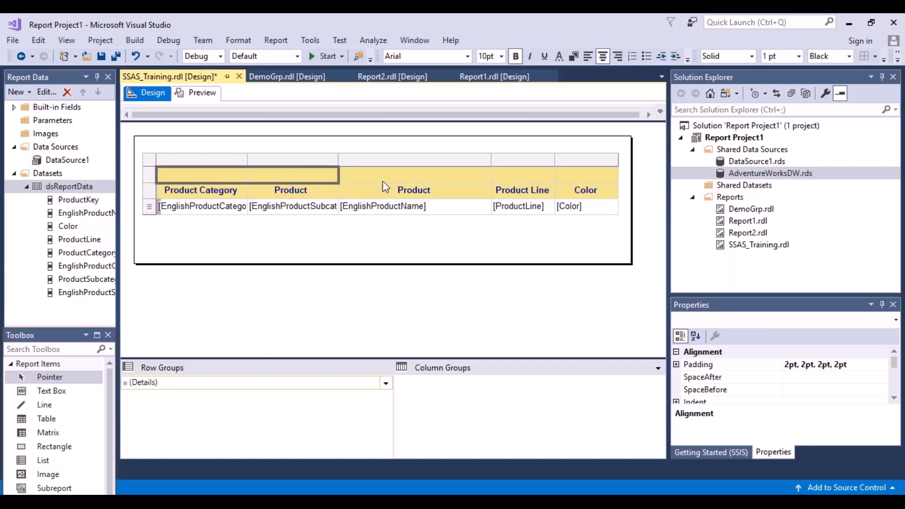
pyautogui.keyDown('shift'); pyautogui.click(418, 174); pyautogui.keyUp('shift')
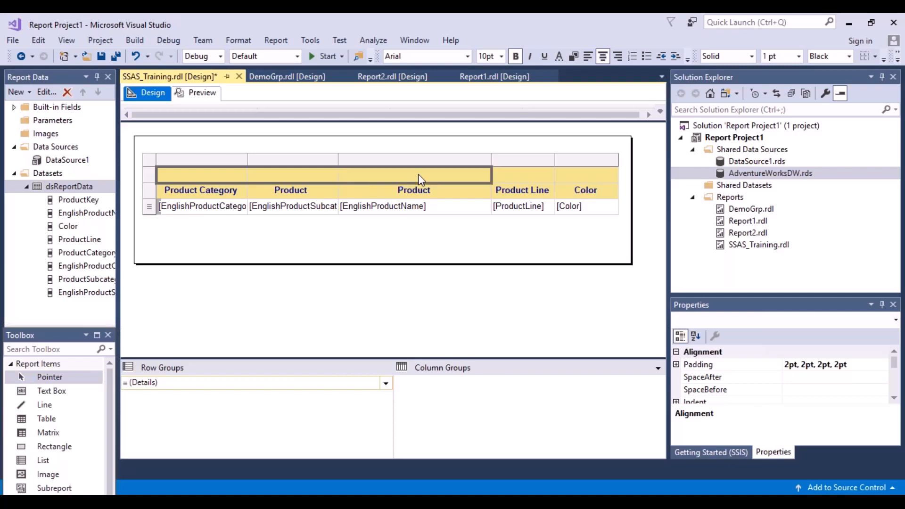
pyautogui.keyDown('shift'); pyautogui.click(518, 176); pyautogui.keyUp('shift')
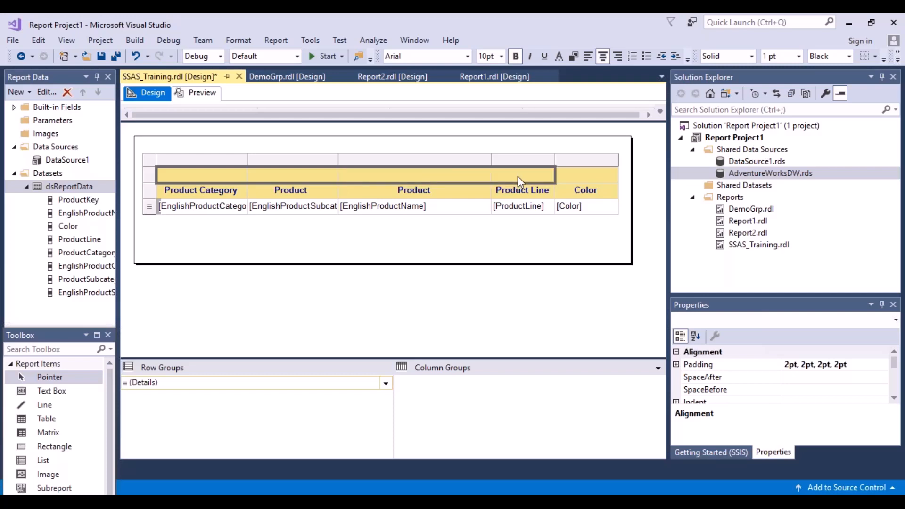
pyautogui.keyDown('shift'); pyautogui.click(581, 177); pyautogui.keyUp('shift')
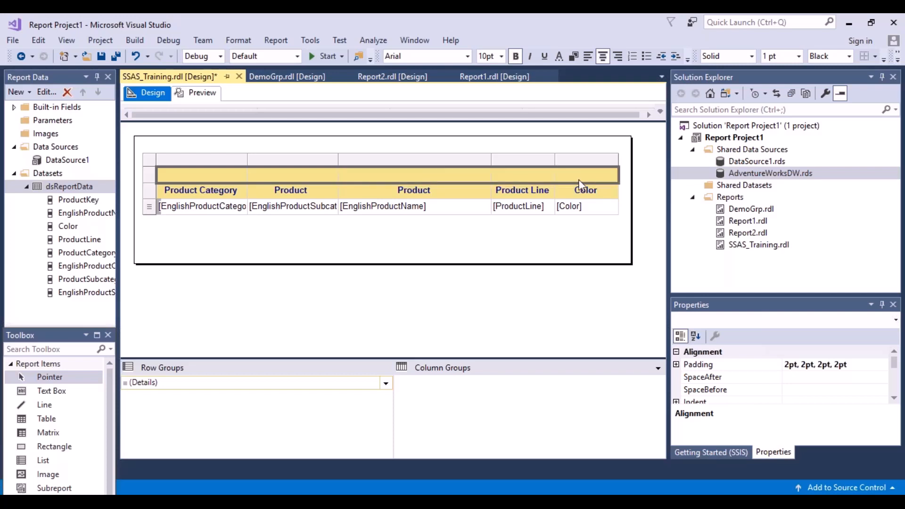
pyautogui.click(577, 62)
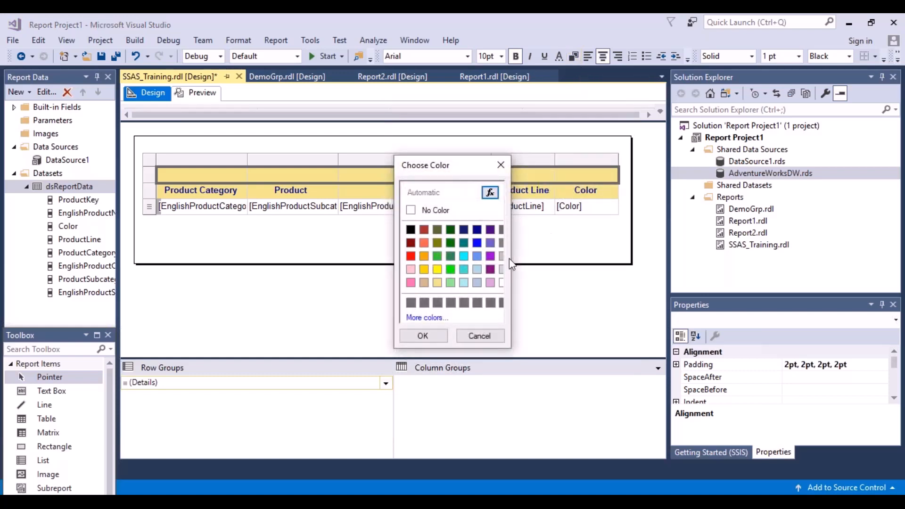
pyautogui.click(424, 259)
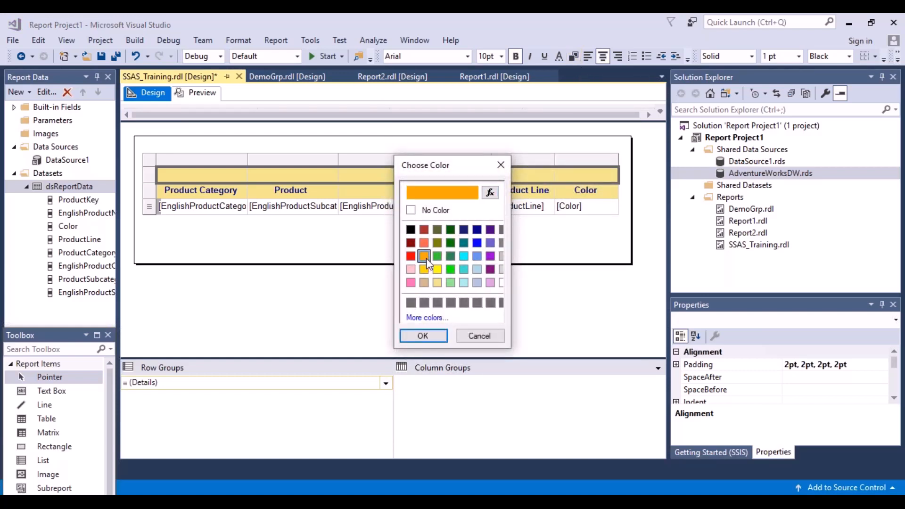
pyautogui.click(431, 337)
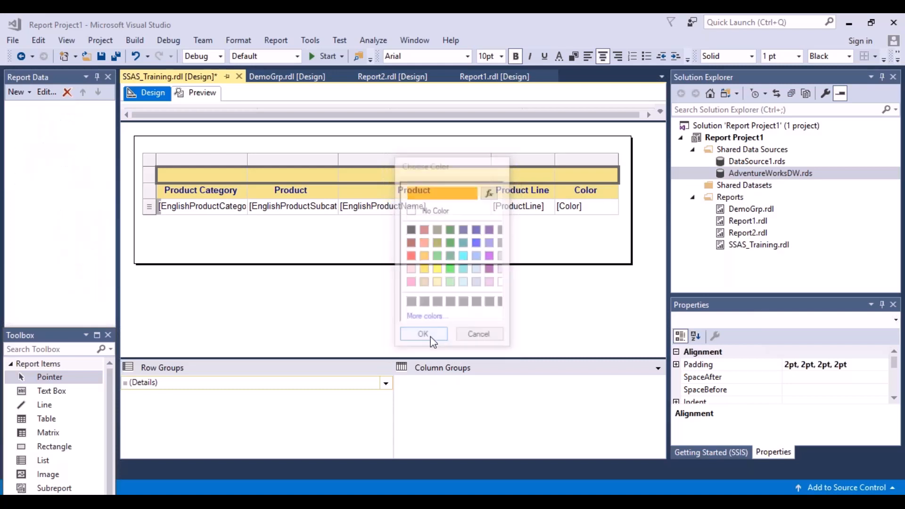
# Step: Merge the orange row's cells into one and enter the title Product Report in it
pyautogui.rightClick(369, 177)
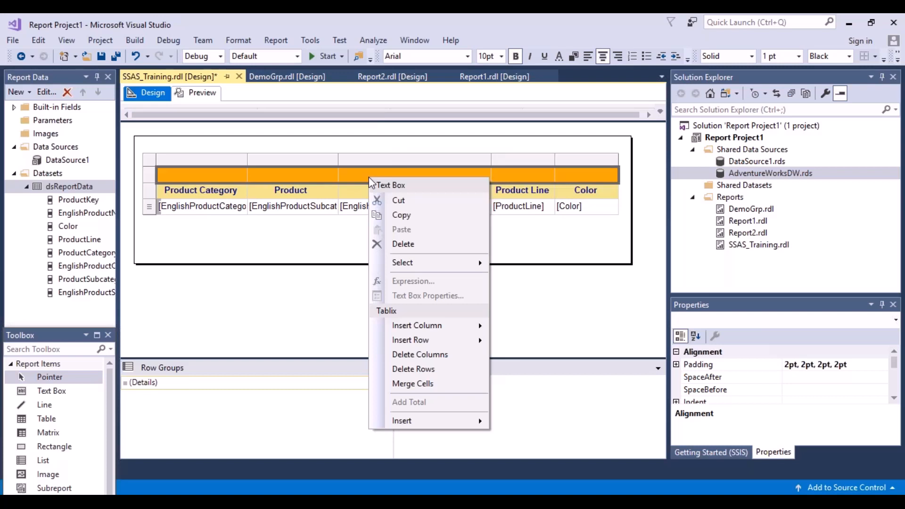
pyautogui.click(421, 384)
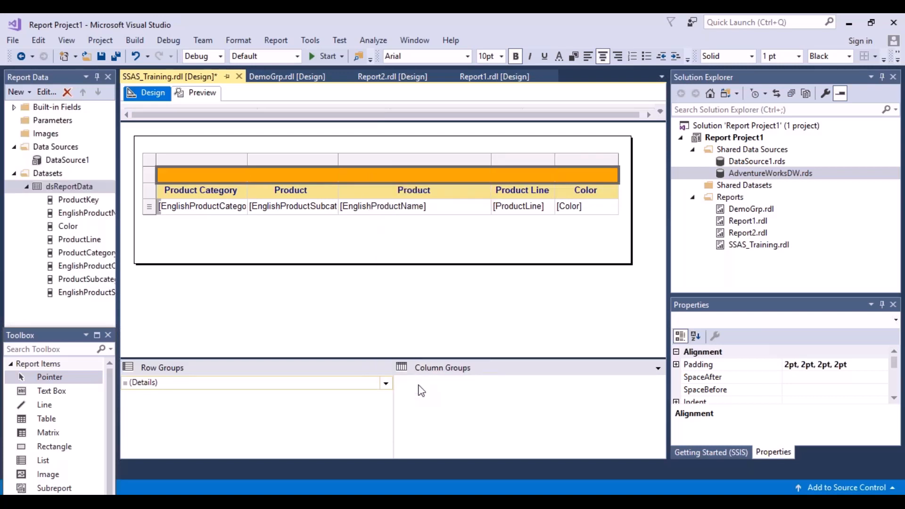
pyautogui.click(323, 174)
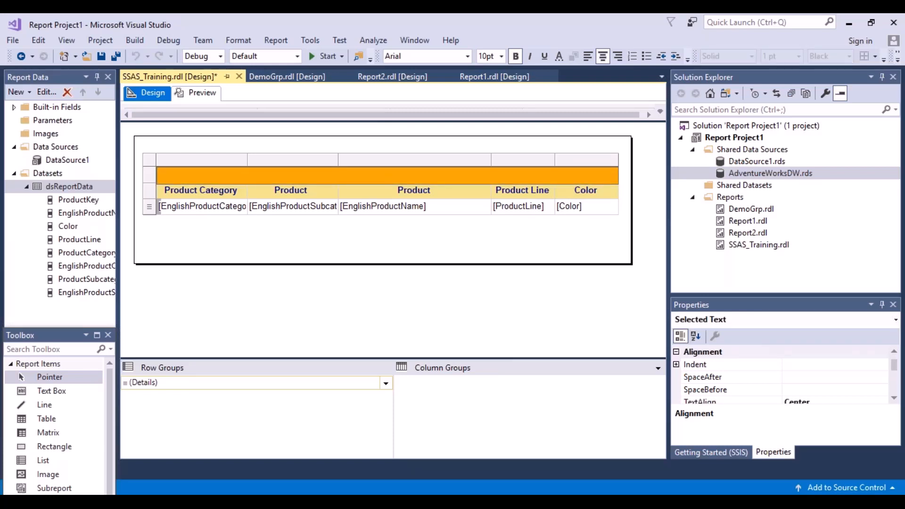
pyautogui.write('Product Report')
# Step: Format the Product Report title text at 12pt in dark red
pyautogui.moveTo(423, 175); pyautogui.dragTo(354, 176)
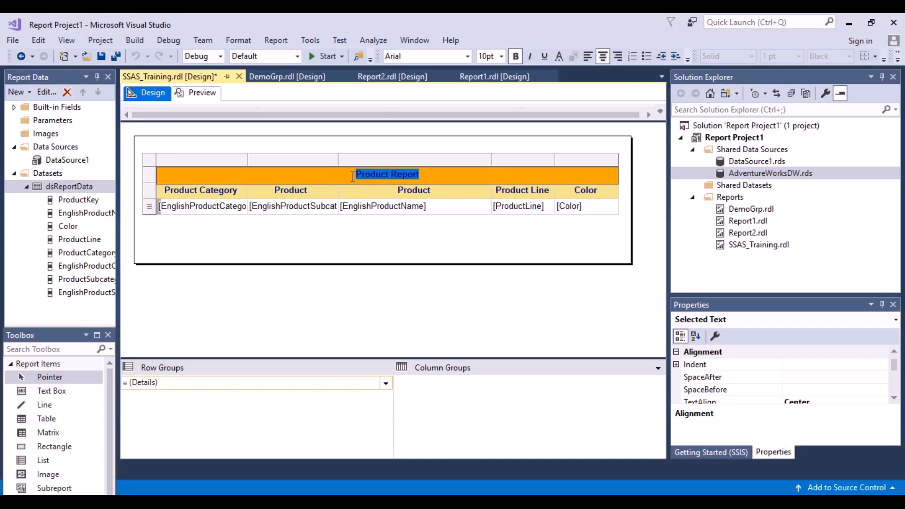
pyautogui.click(502, 57)
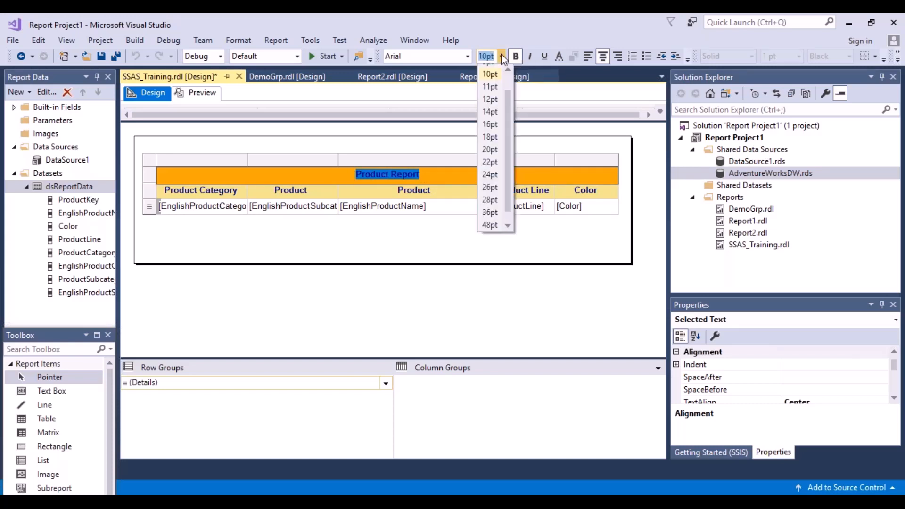
pyautogui.click(490, 99)
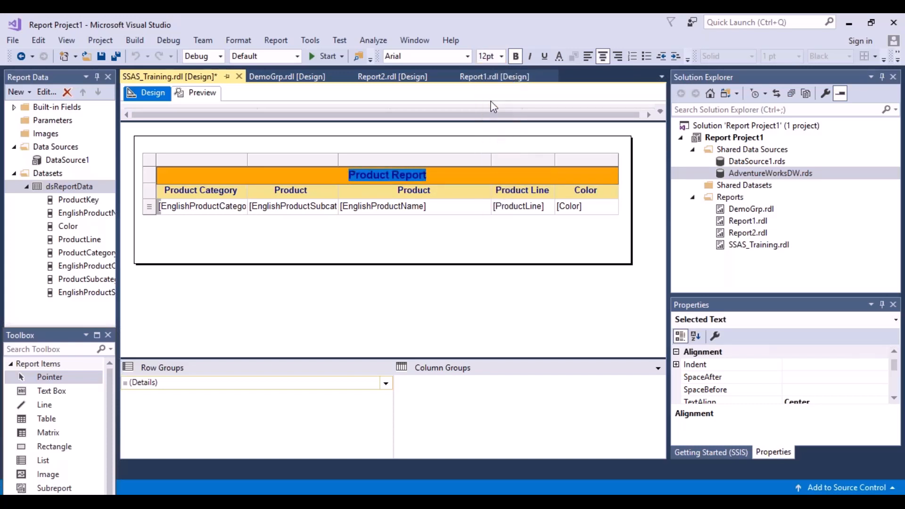
pyautogui.click(557, 57)
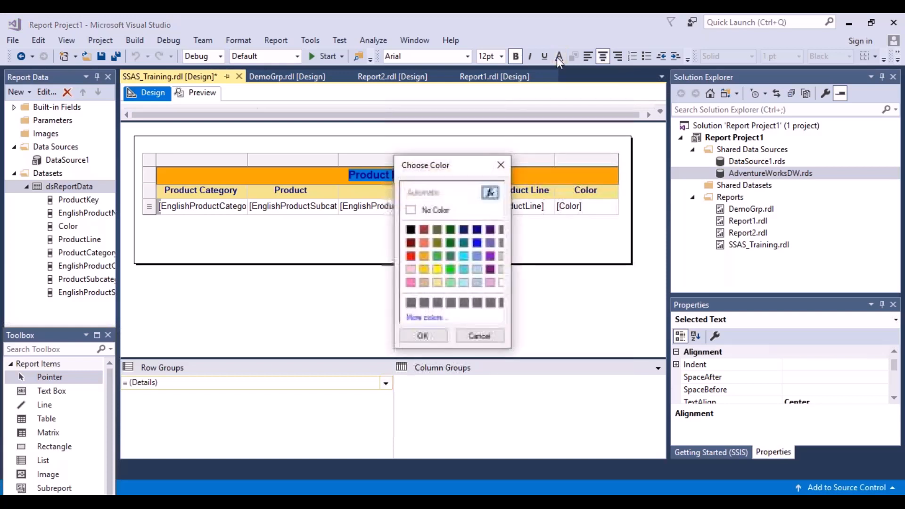
pyautogui.click(411, 243)
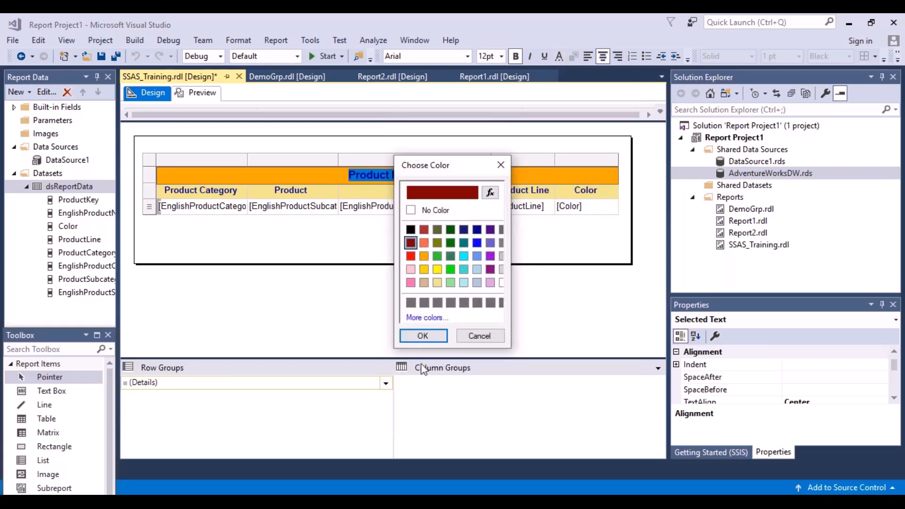
pyautogui.click(423, 336)
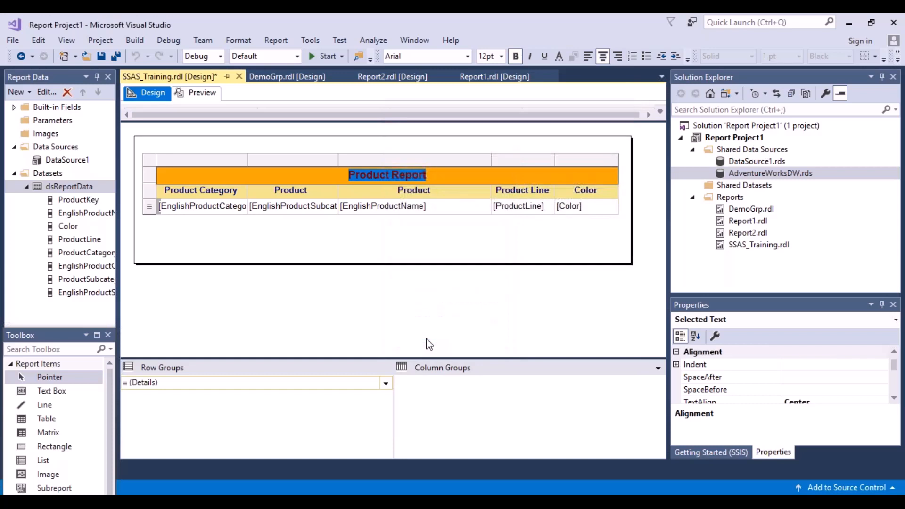
# Step: Preview the report and page through to its last page, checking whether the title and column headers repeat, and return to the first page
pyautogui.click(206, 100)
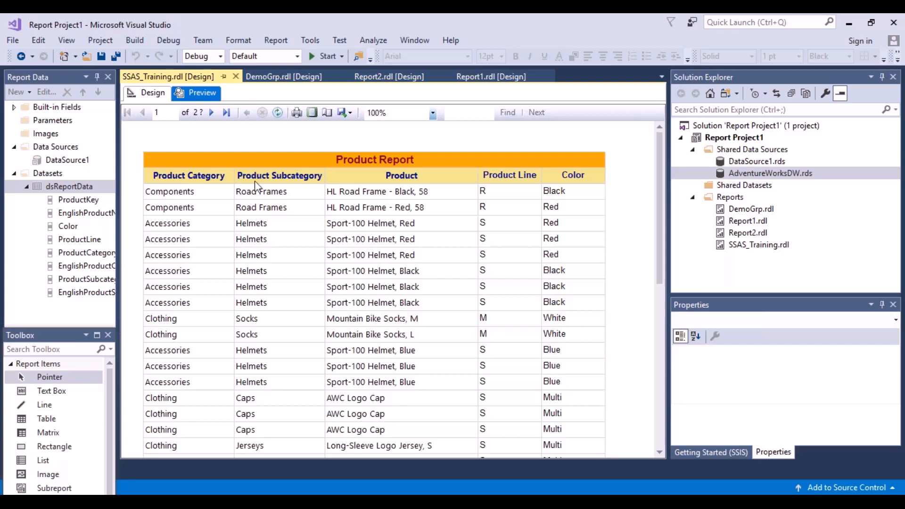
pyautogui.click(160, 96)
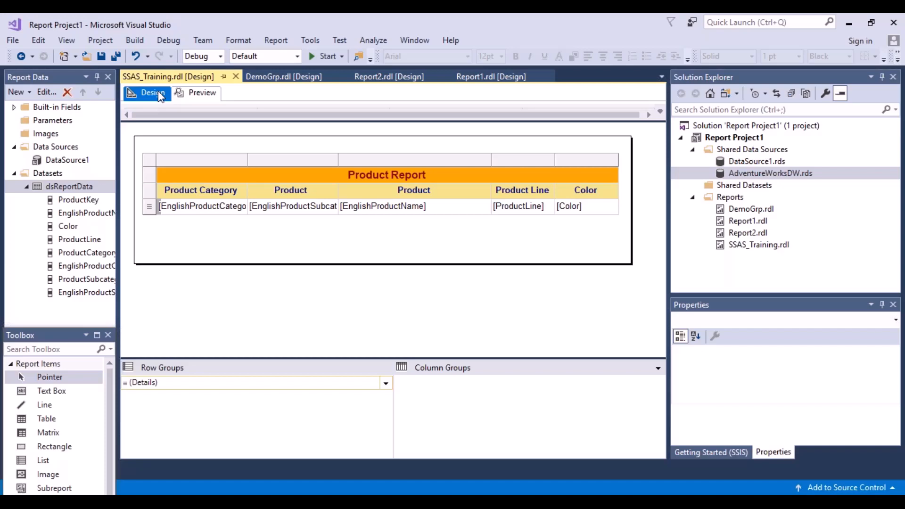
pyautogui.click(211, 95)
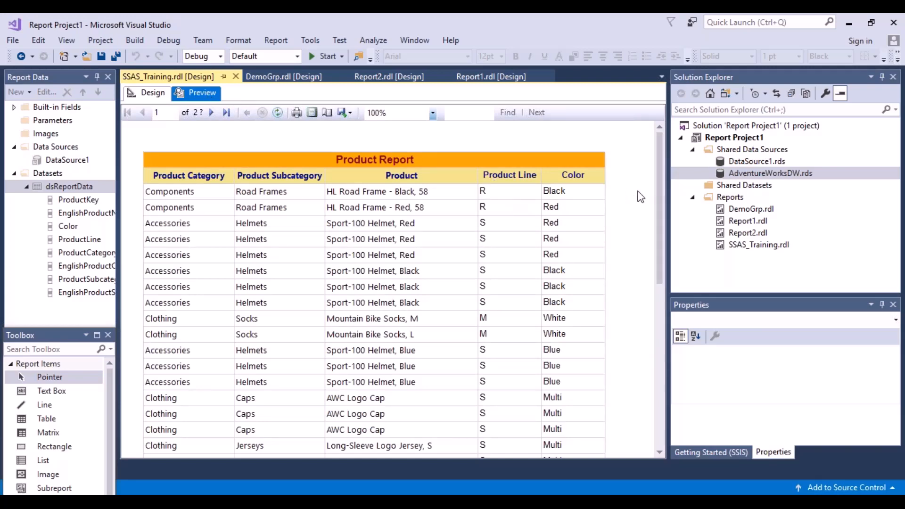
pyautogui.moveTo(658, 198)
pyautogui.mouseDown()
pyautogui.moveTo(673, 391)
pyautogui.moveTo(652, 190)
pyautogui.mouseUp()
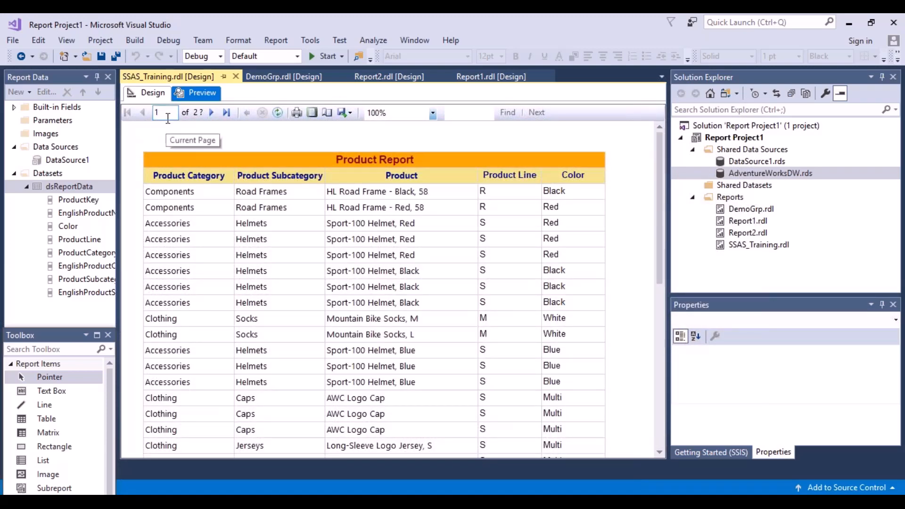
pyautogui.click(213, 113)
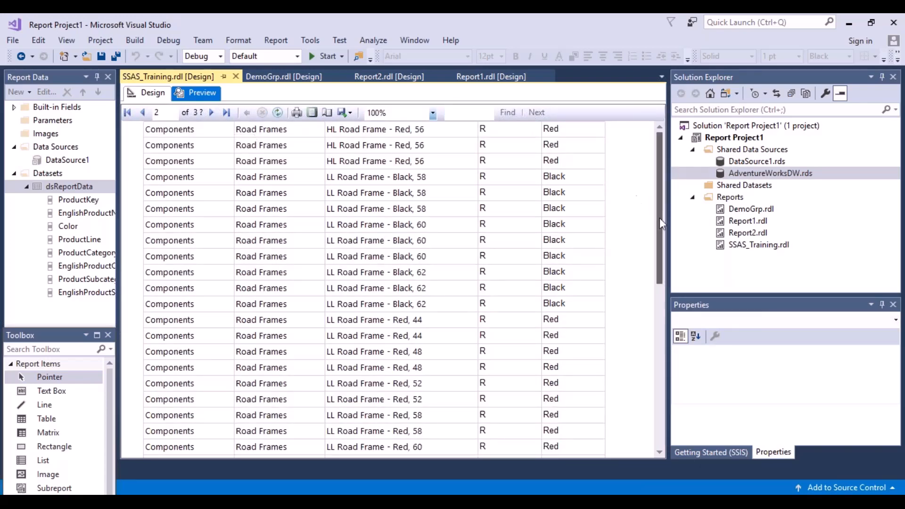
pyautogui.moveTo(662, 201)
pyautogui.mouseDown()
pyautogui.moveTo(671, 323)
pyautogui.moveTo(677, 202)
pyautogui.mouseUp()
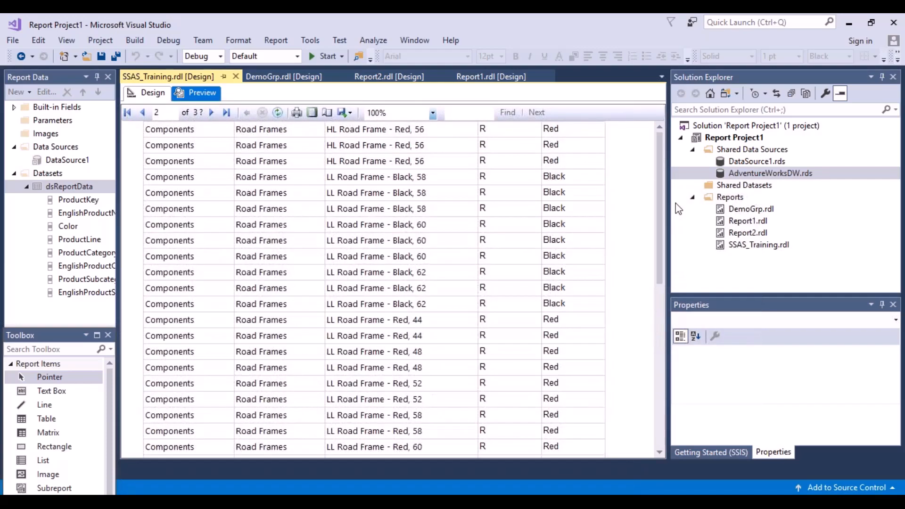
pyautogui.click(213, 113)
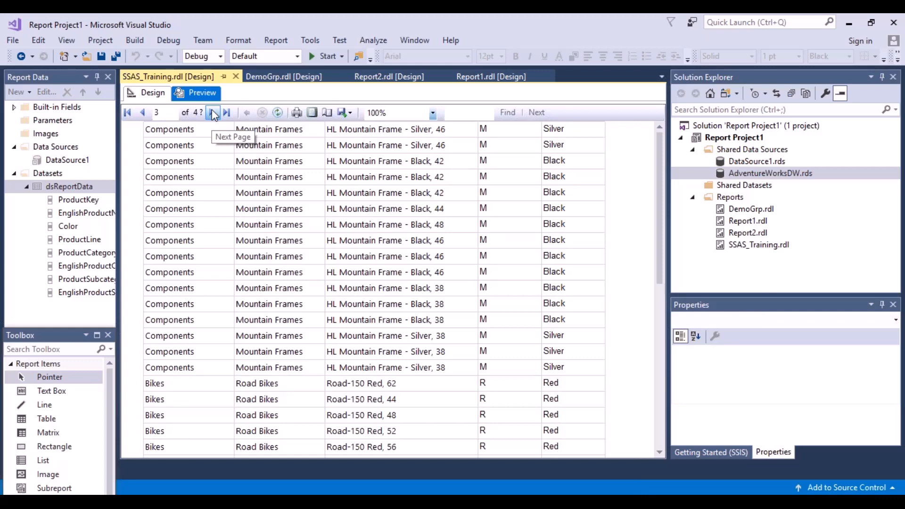
pyautogui.click(213, 113)
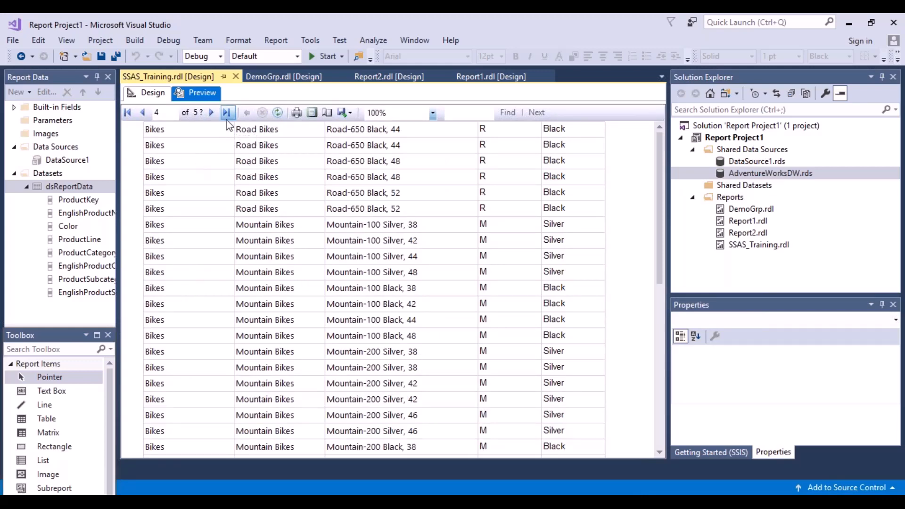
pyautogui.click(227, 113)
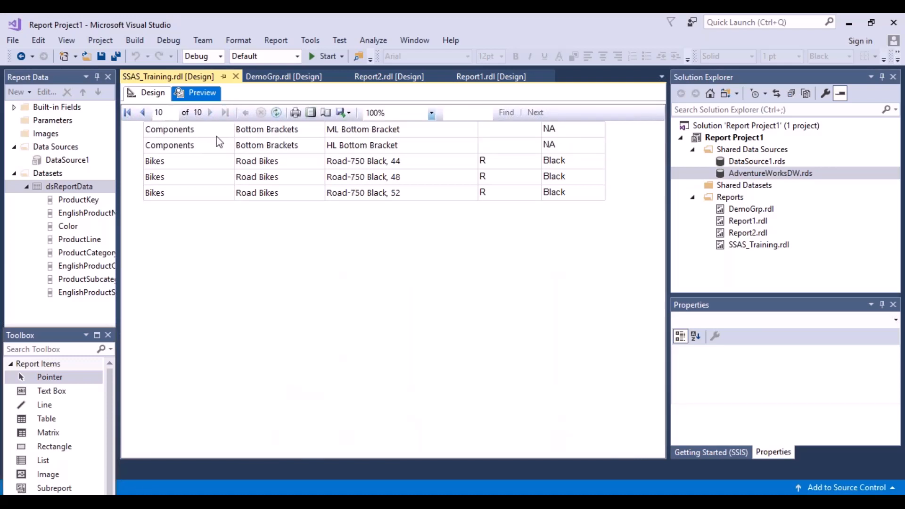
pyautogui.click(128, 113)
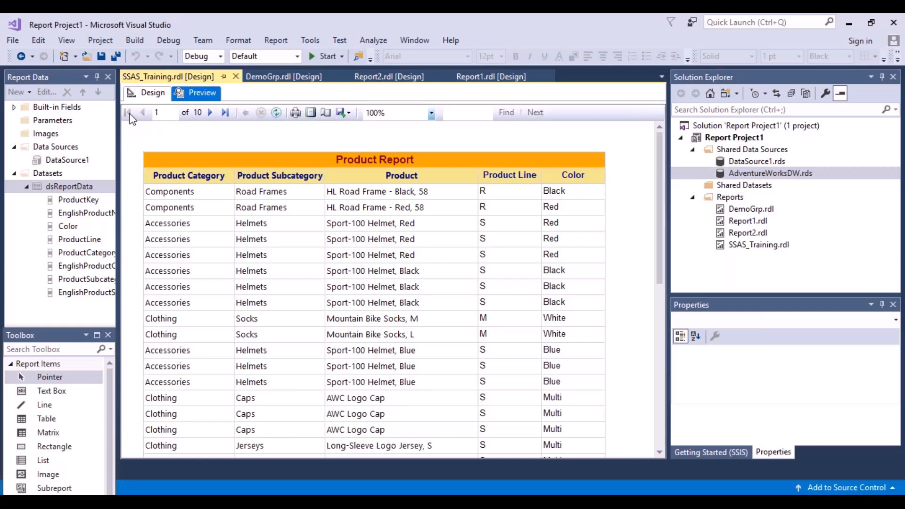
# Step: Return to the report design and review the dsReportData dataset's query, fields, options, filters and parameters without changing anything
pyautogui.click(152, 94)
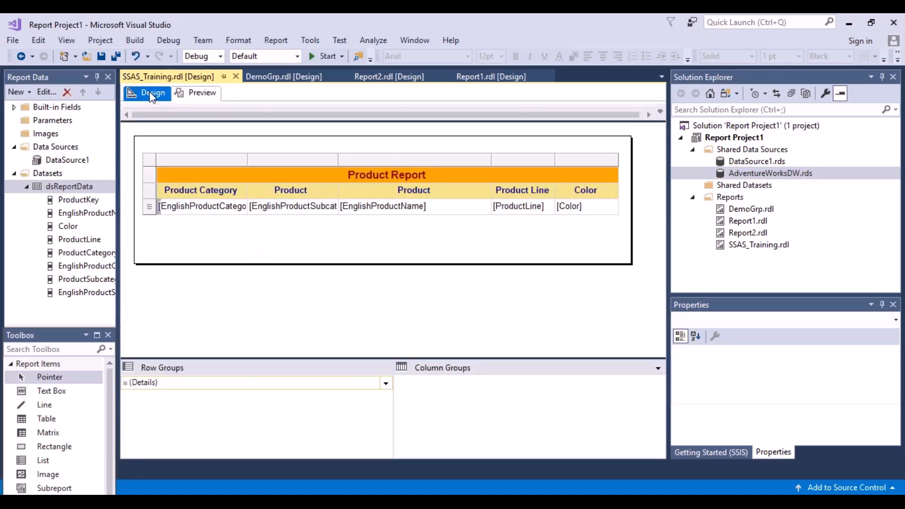
pyautogui.click(71, 187)
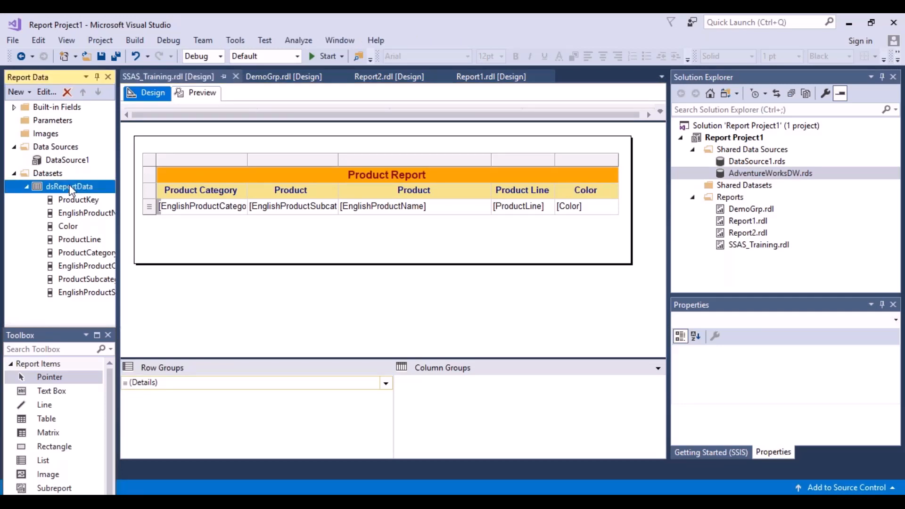
pyautogui.rightClick(71, 190)
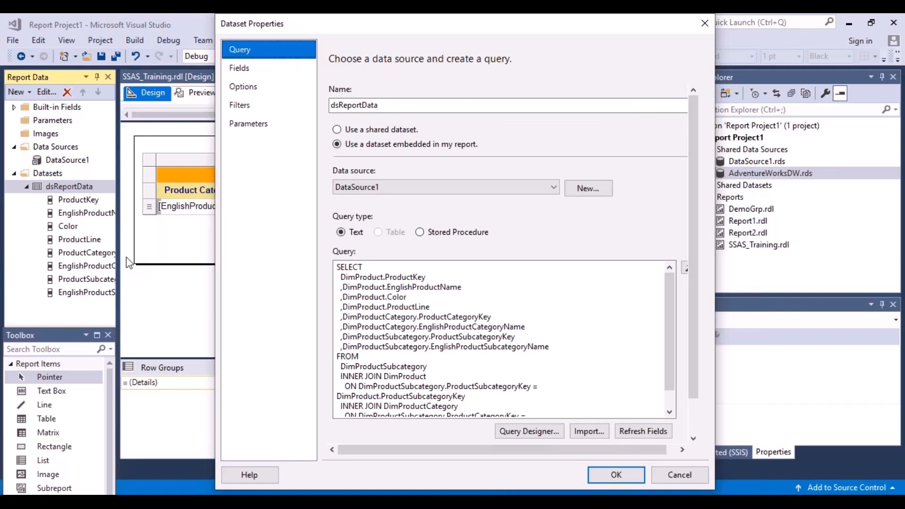
pyautogui.click(236, 74)
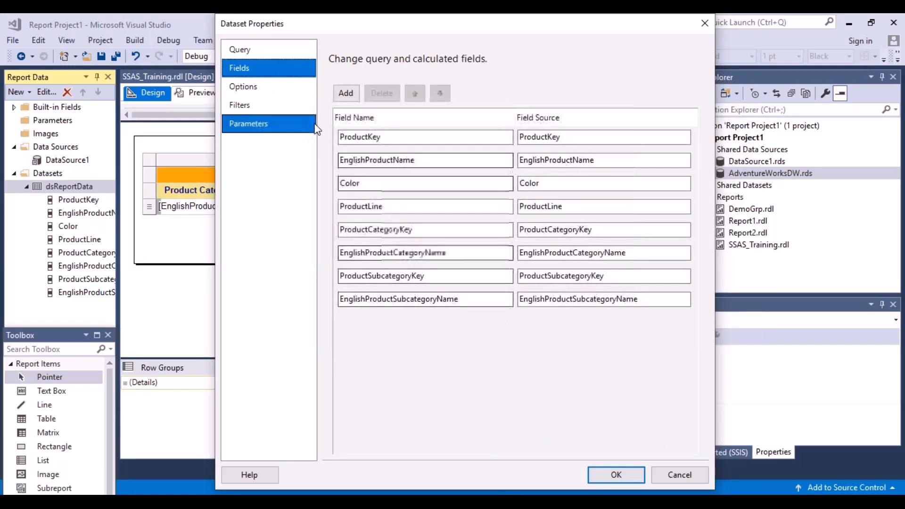
pyautogui.click(256, 89)
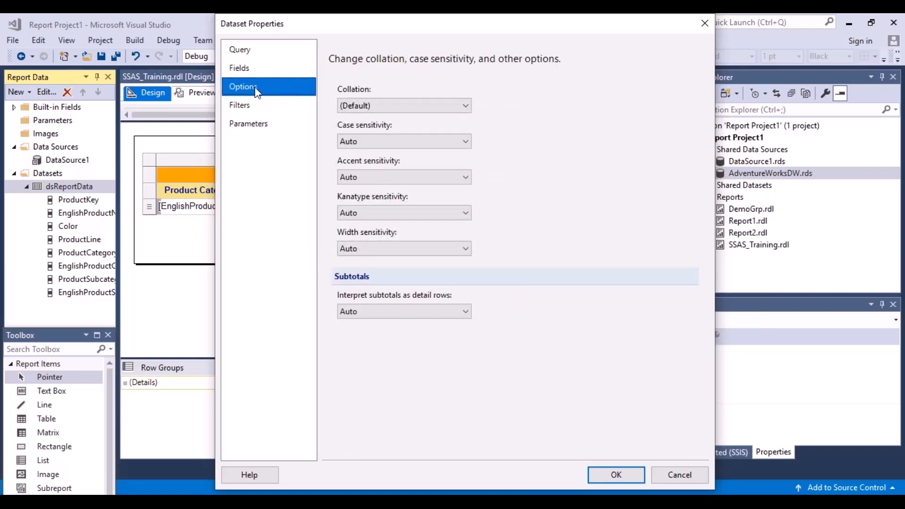
pyautogui.click(250, 104)
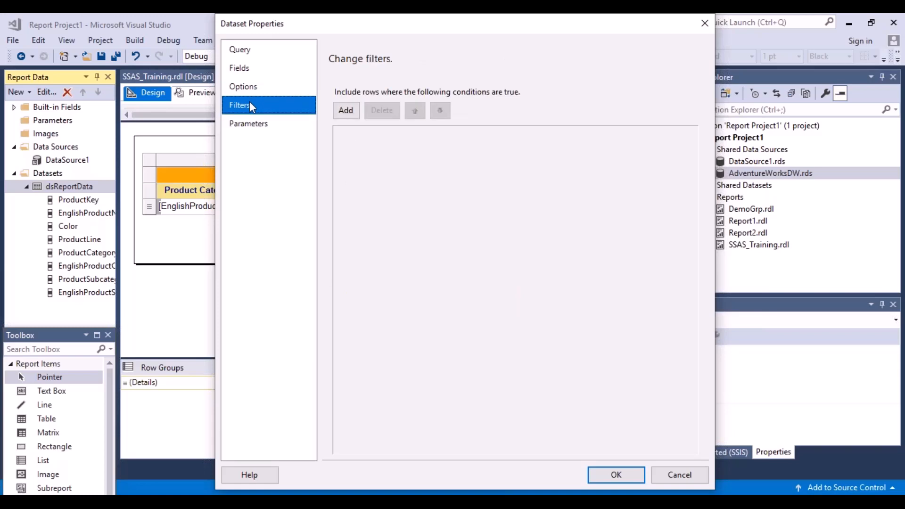
pyautogui.click(250, 125)
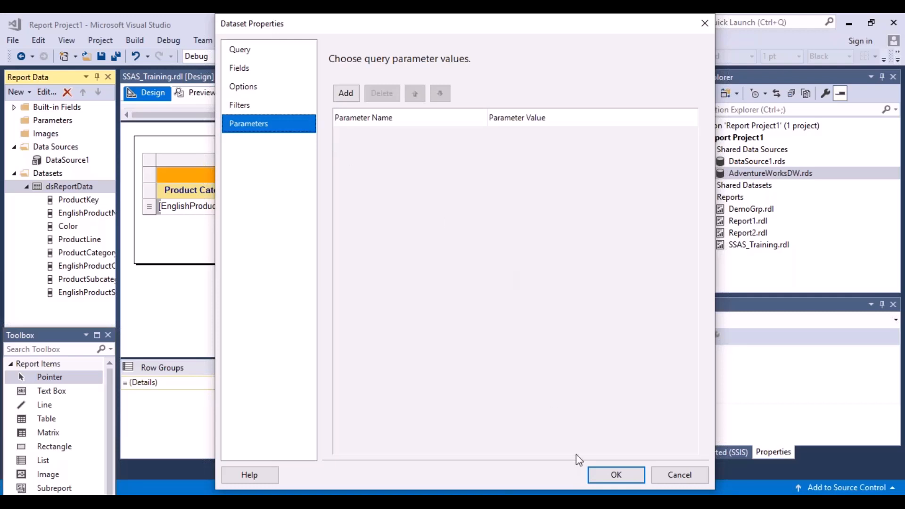
pyautogui.click(687, 477)
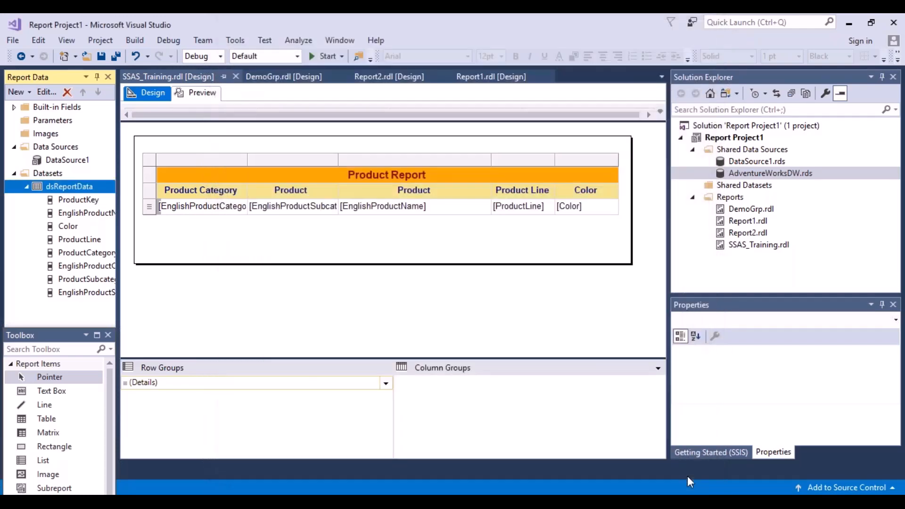
# Step: Select the product category field text in the table's detail row and look through its properties
pyautogui.doubleClick(198, 206)
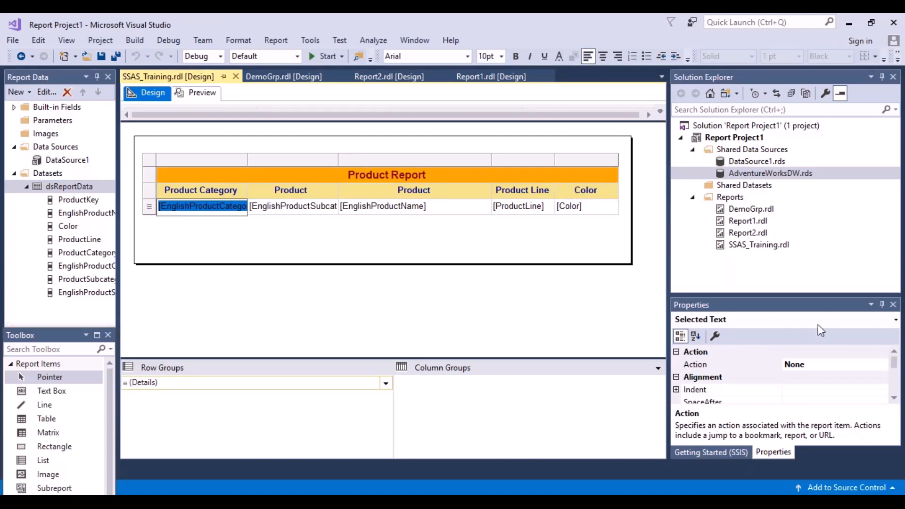
pyautogui.click(895, 367)
pyautogui.moveTo(895, 367)
pyautogui.mouseDown()
pyautogui.moveTo(896, 394)
pyautogui.moveTo(896, 362)
pyautogui.mouseUp()
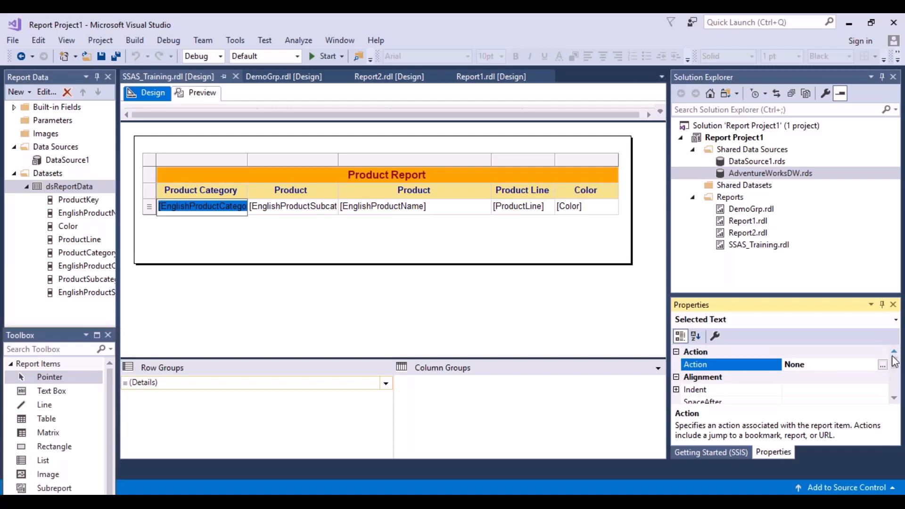